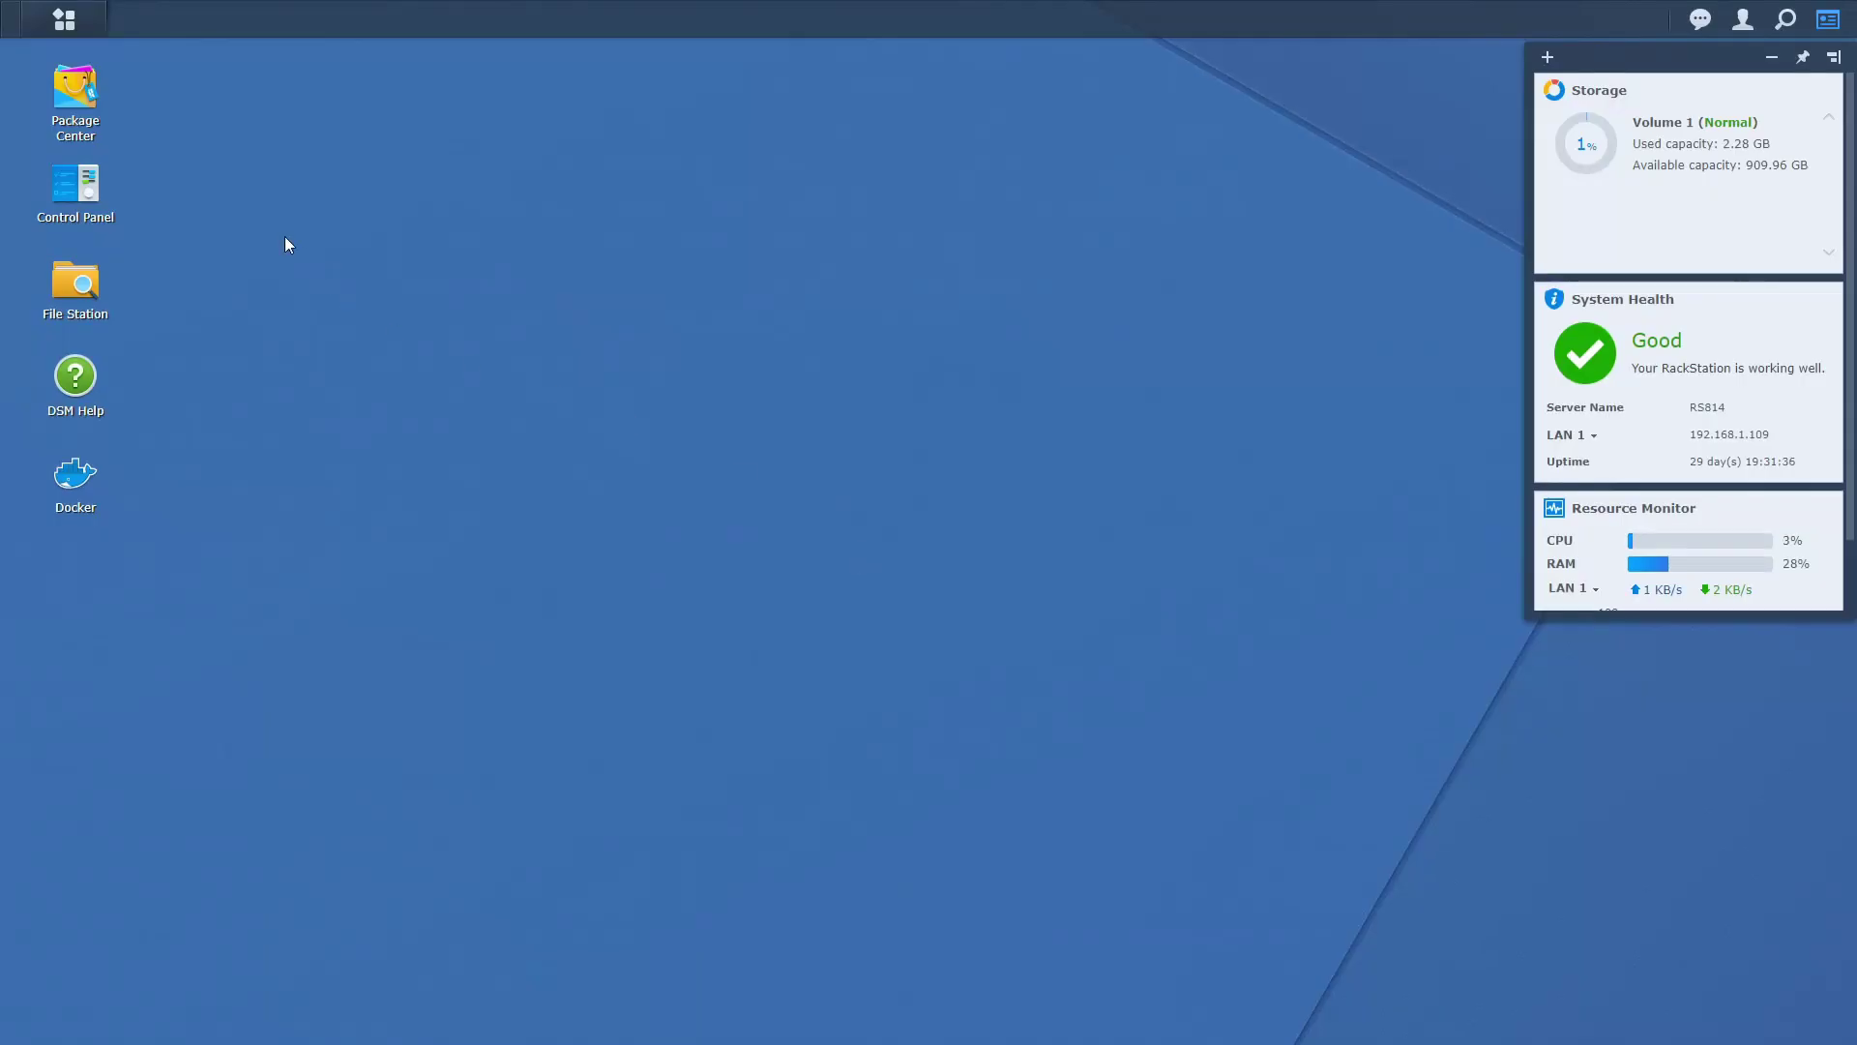
Open configuration.yaml from the docker/home-assistant folder in Text Editor.
click(55, 303)
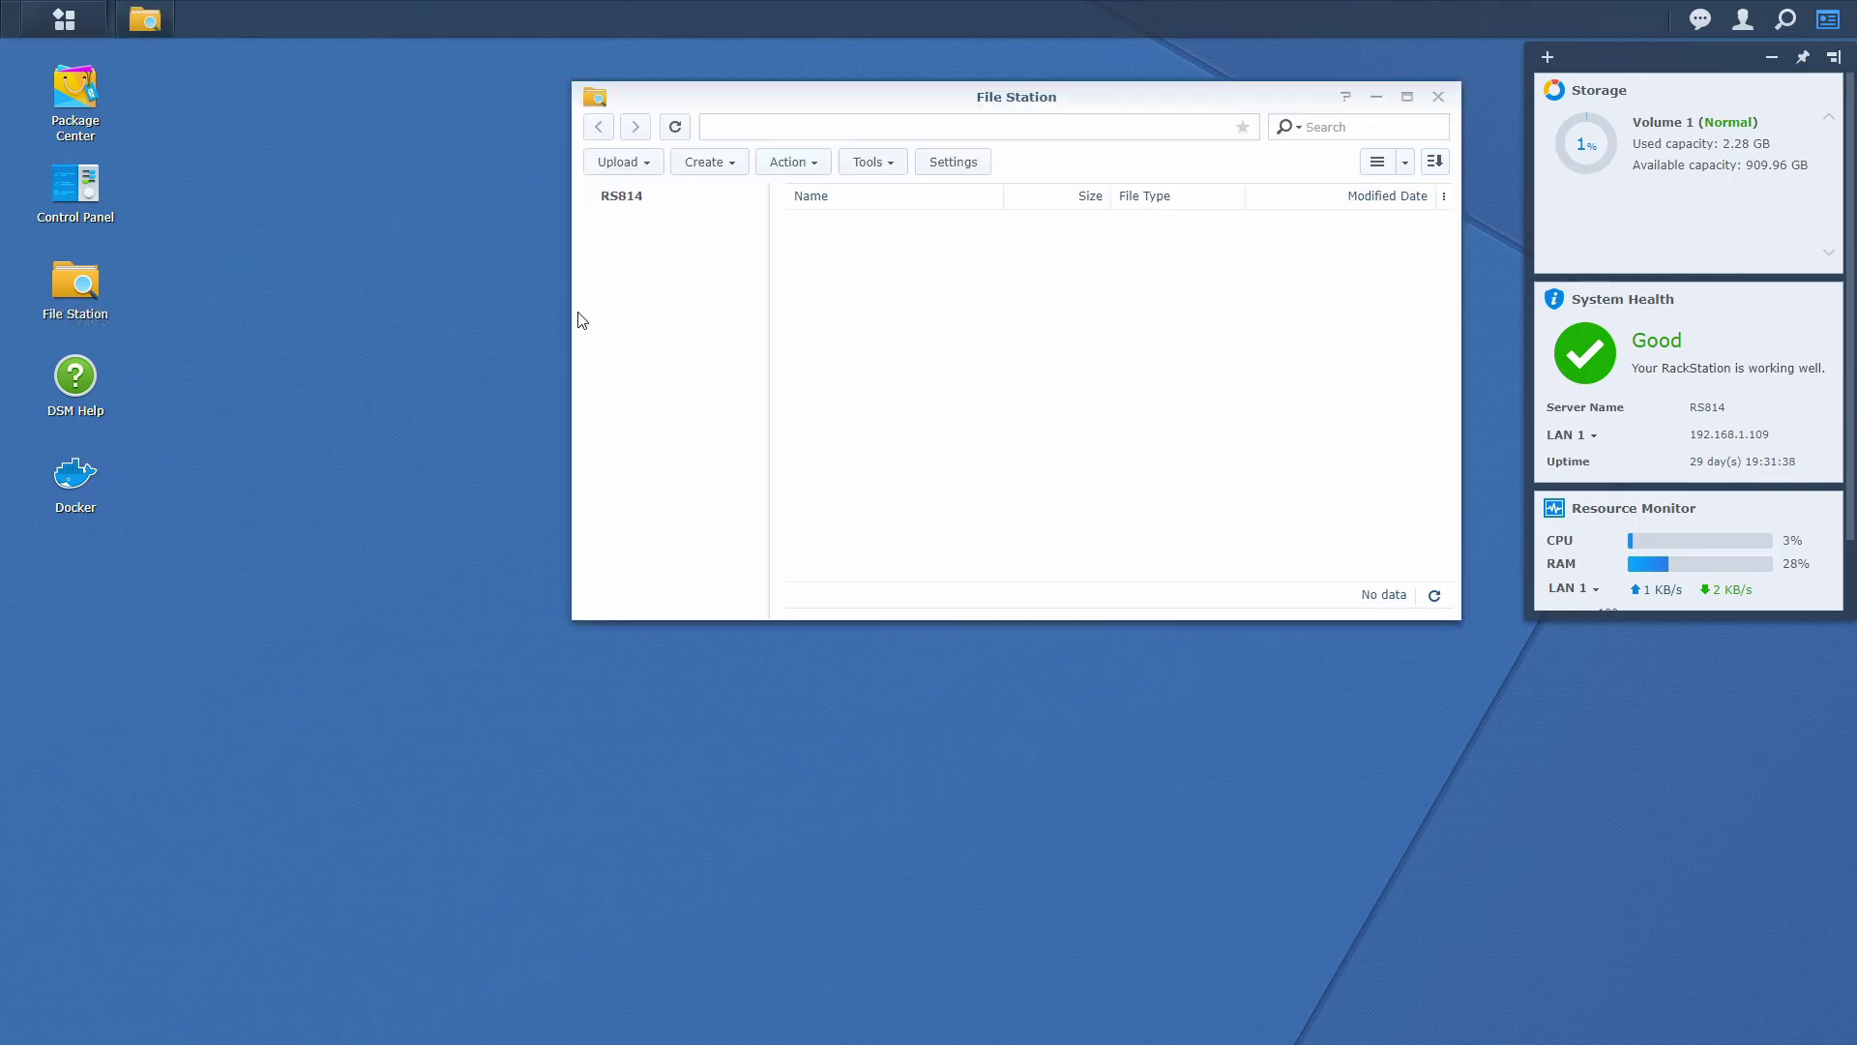
double_click(869, 257)
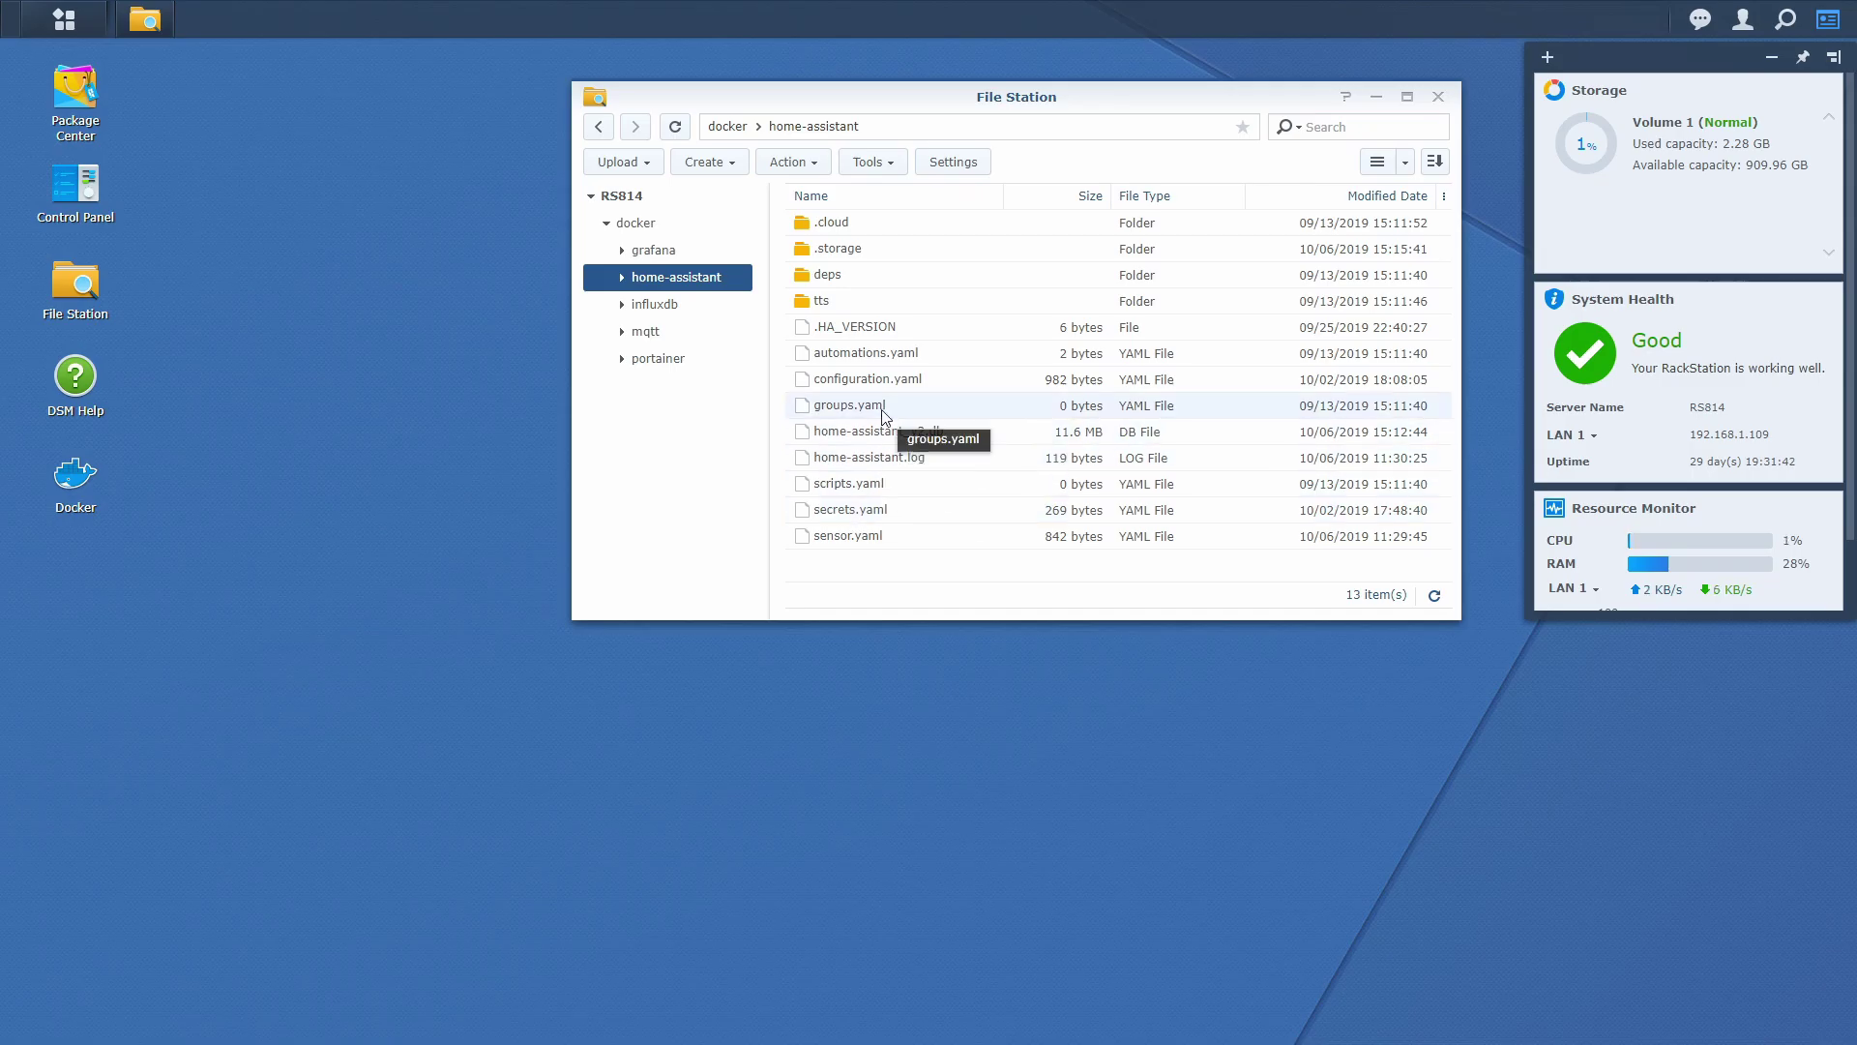
double_click(885, 378)
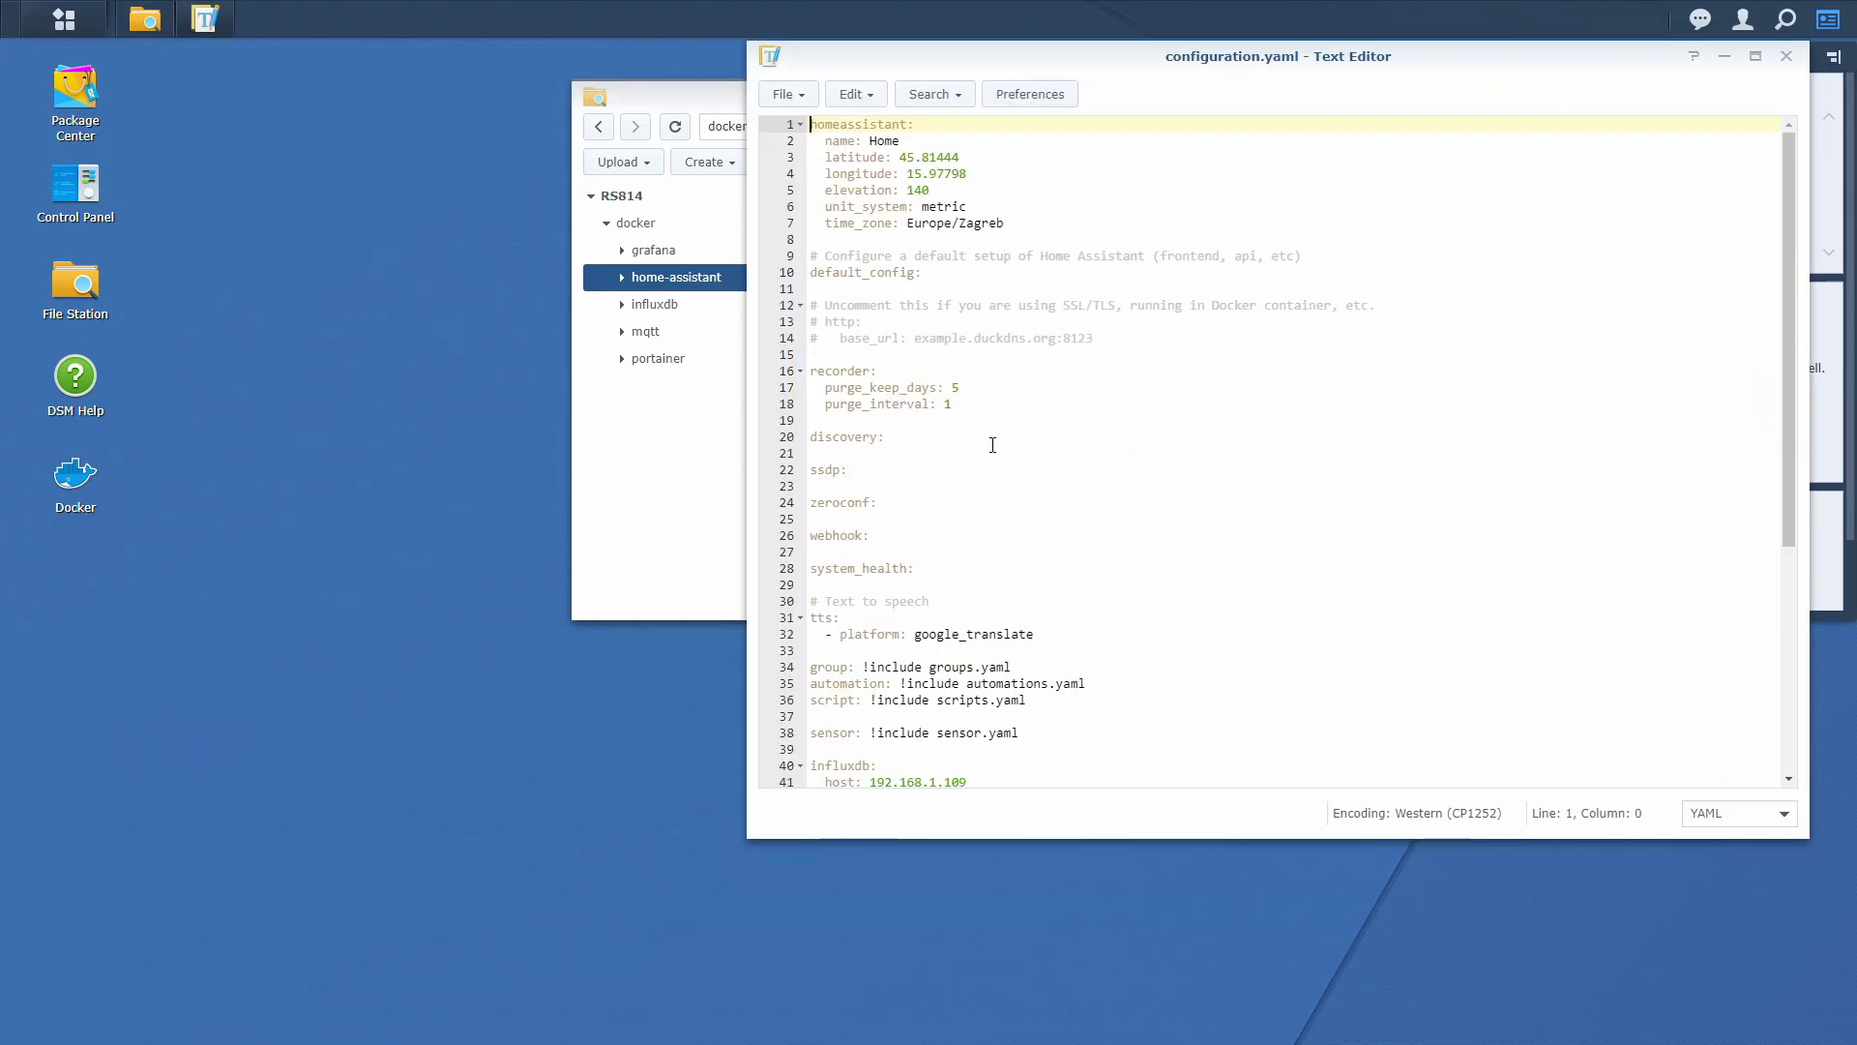
Place the cursor at the end of the discovery: line.
drag(990, 443, 795, 443)
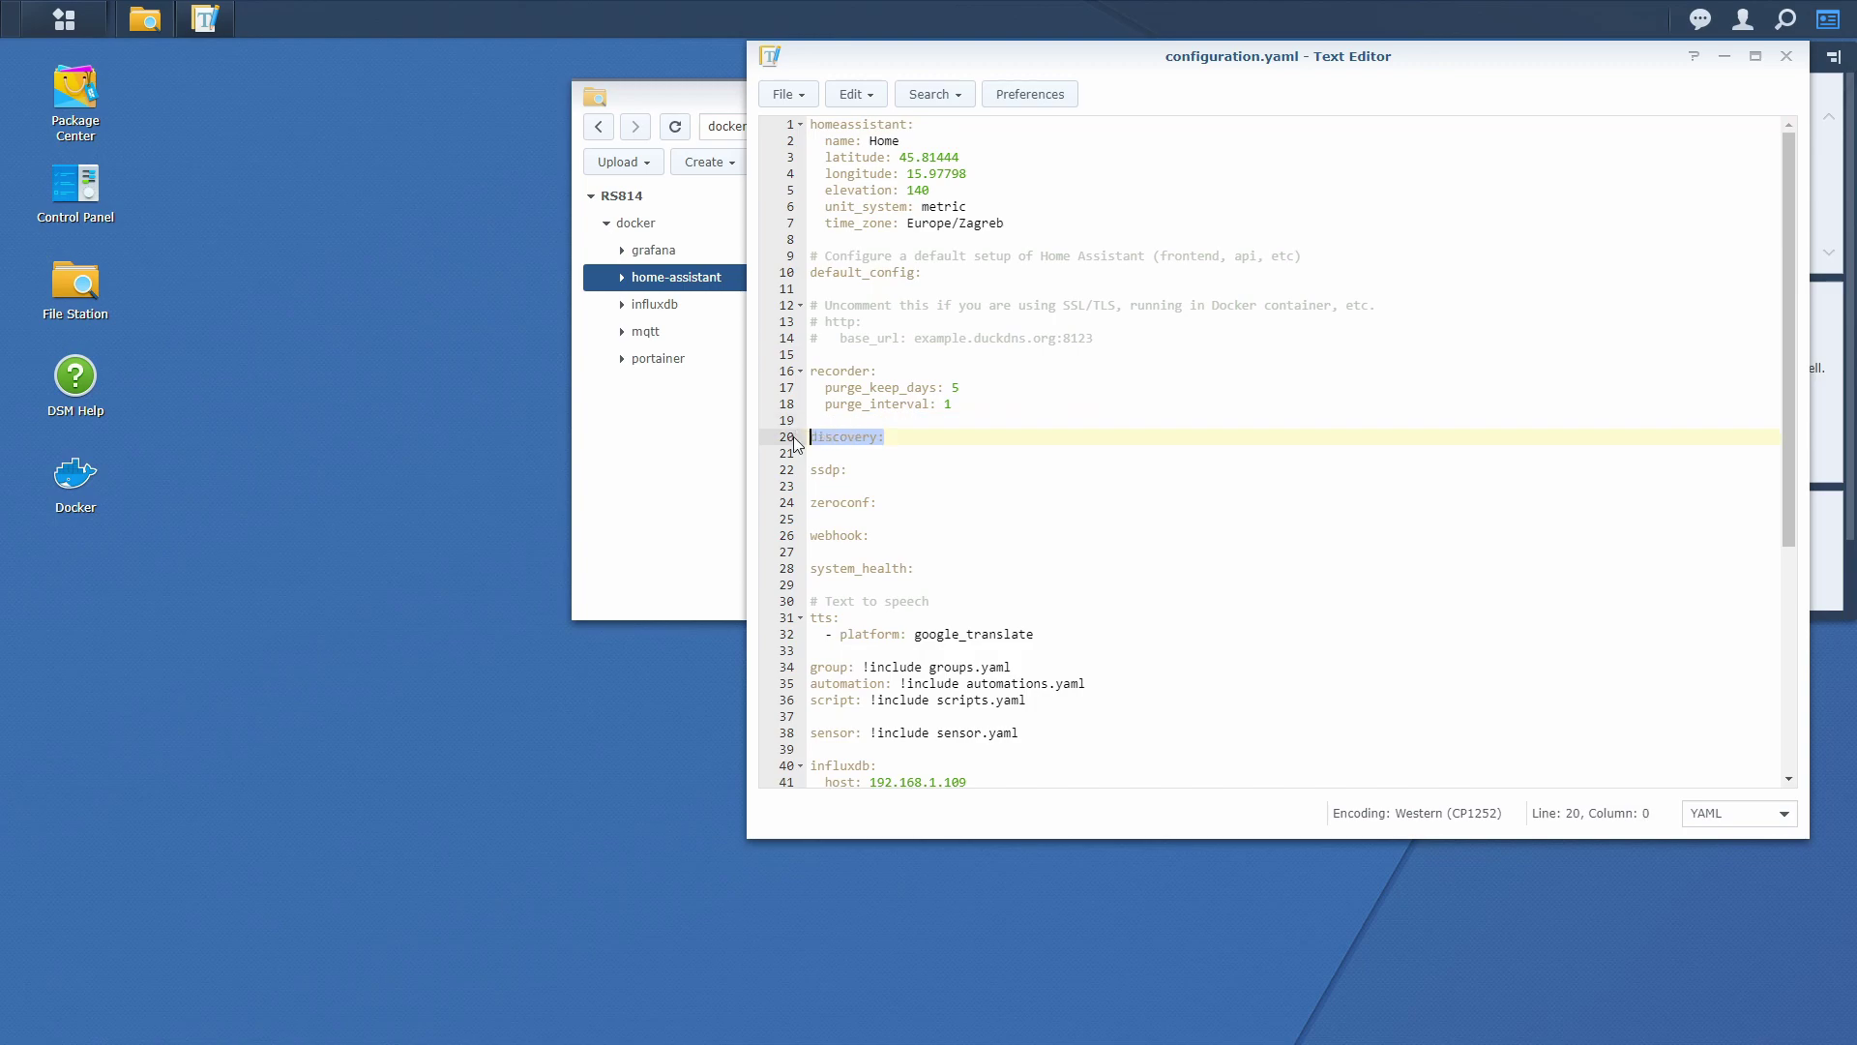
click(962, 488)
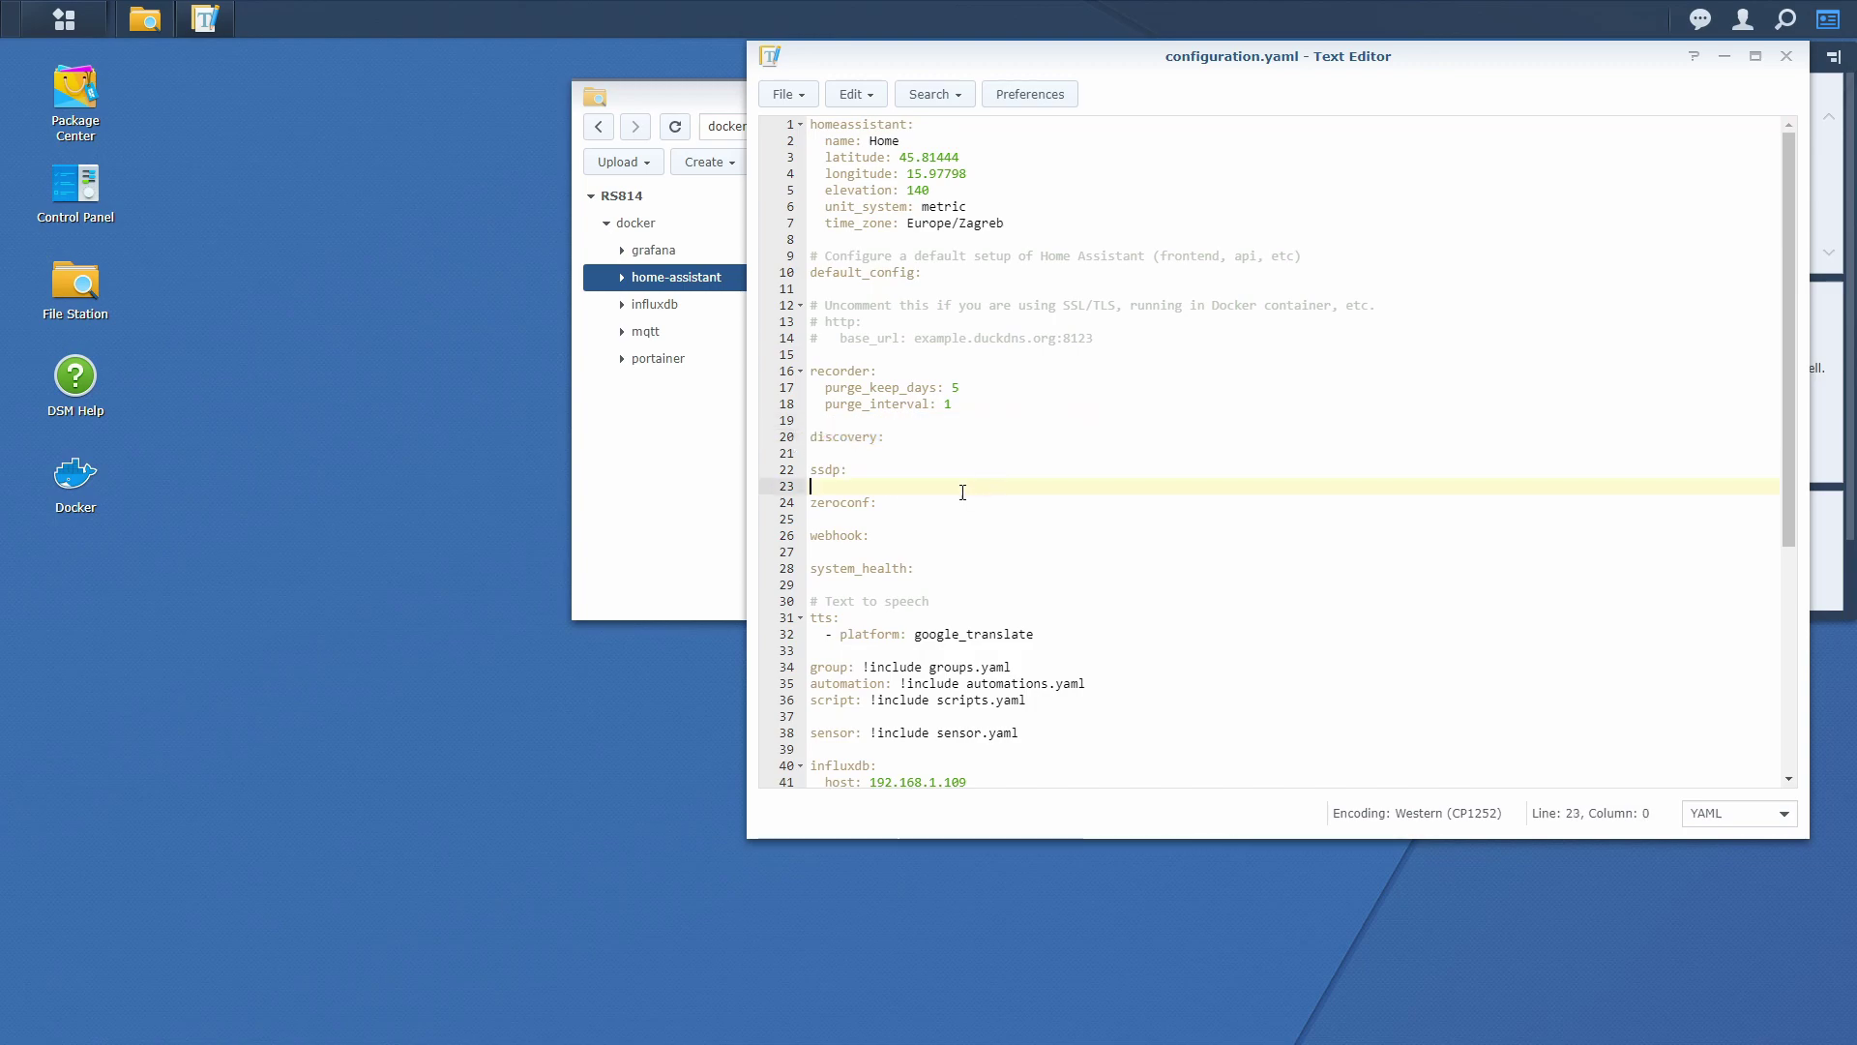
click(910, 441)
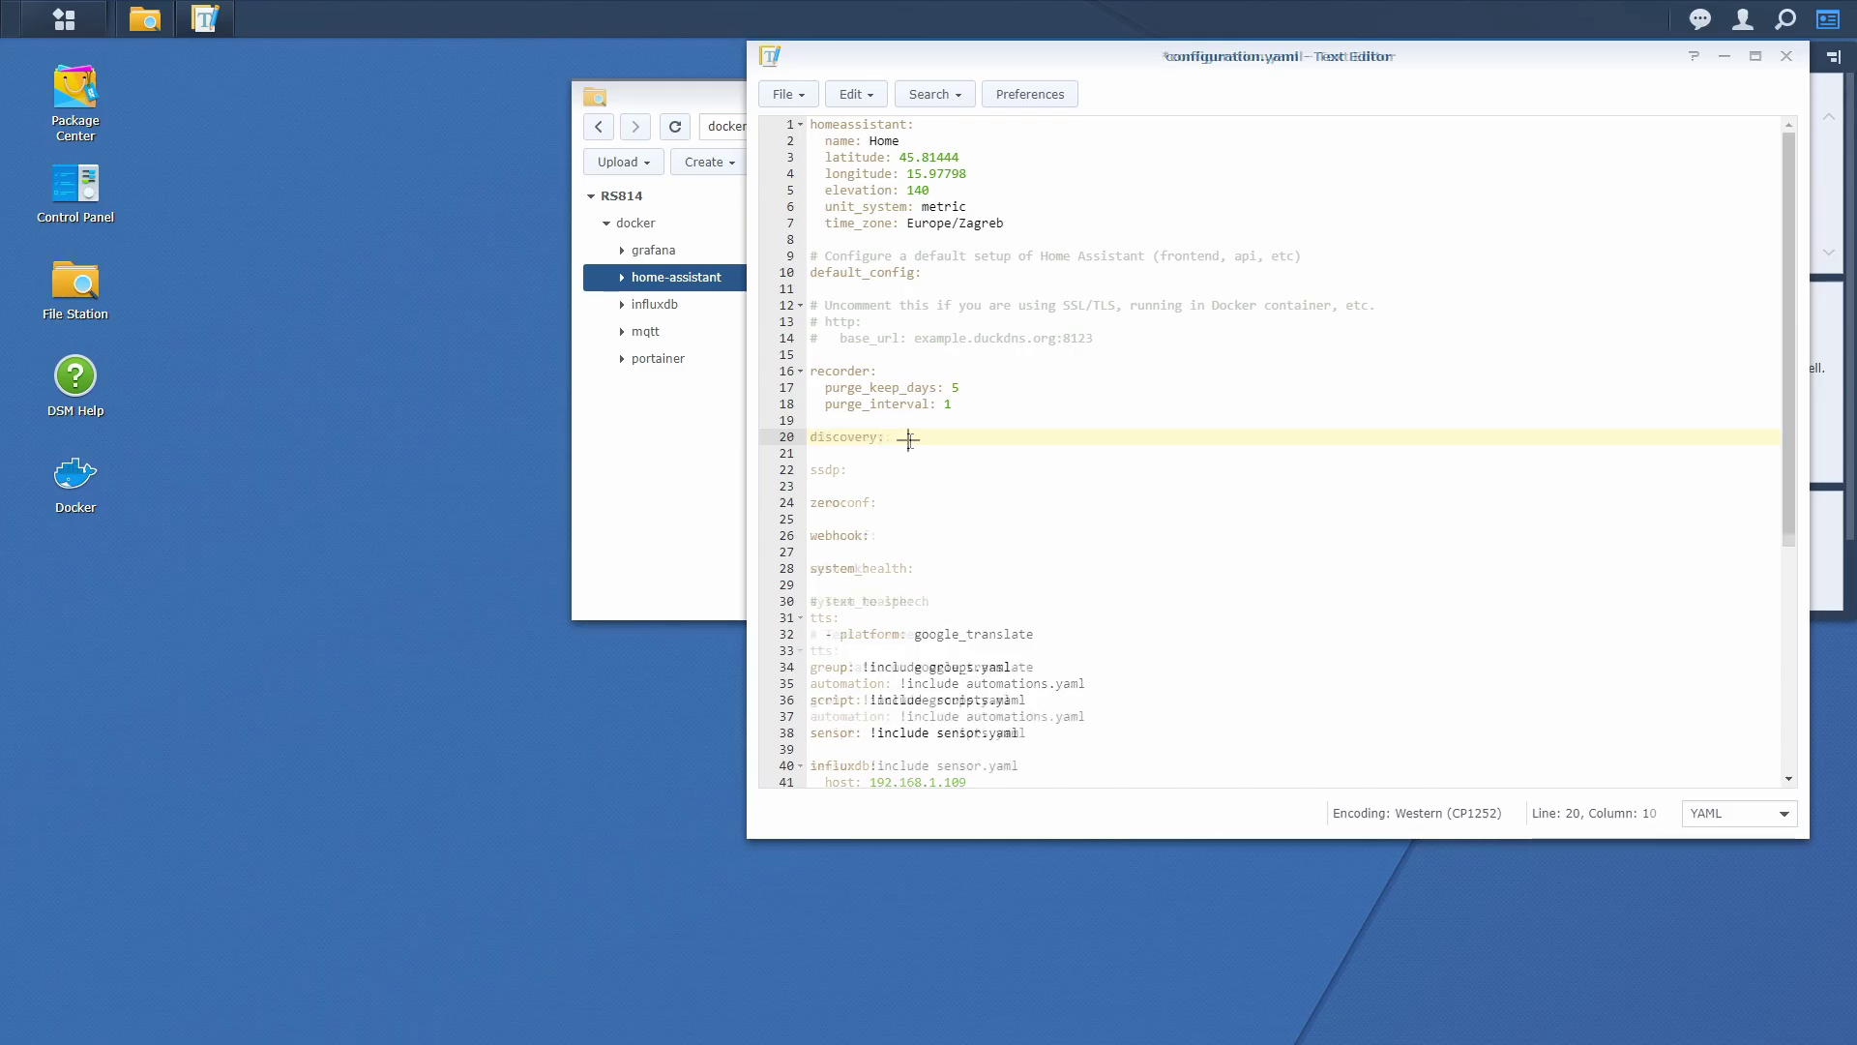
Comment out discovery: and add a tradfri: block with host: 192.168.1.300 below it.
key(Return)
key(Return)
key(Up)
key(Up)
text(#)
key(Down)
key(Down)
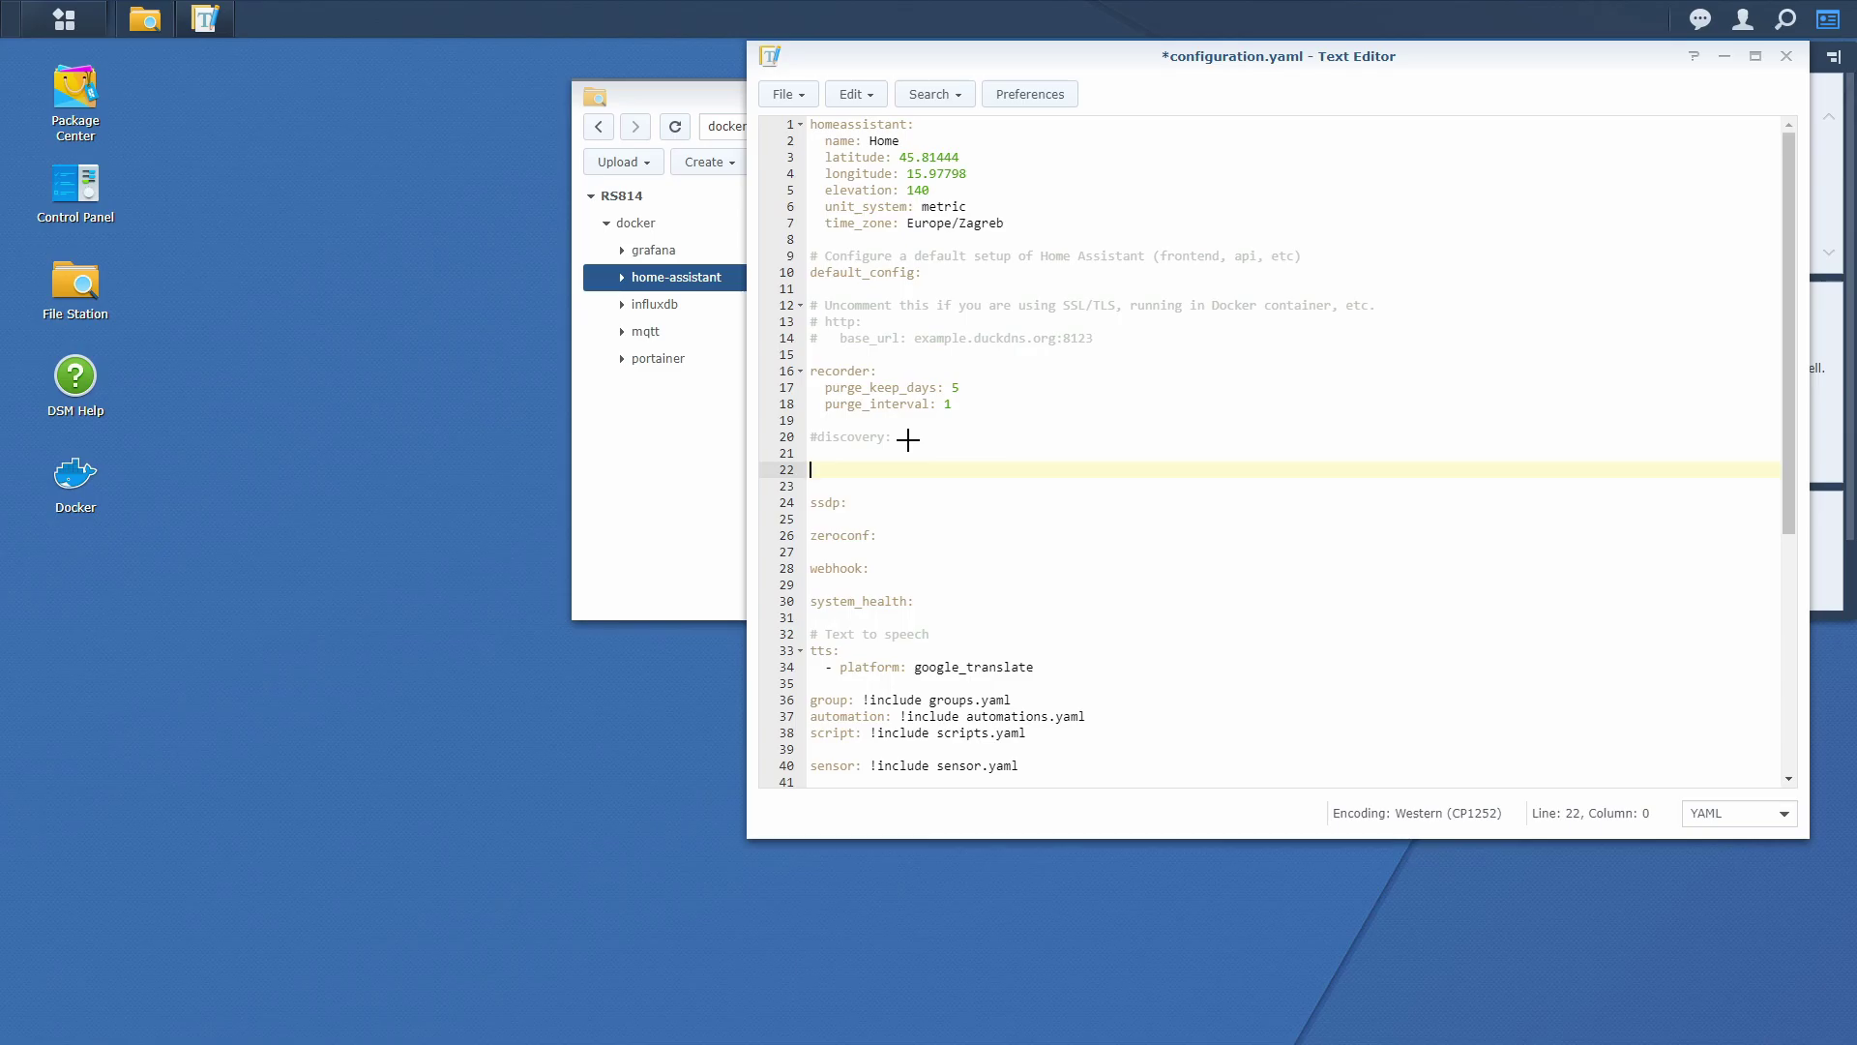
text(tradfri:)
key(Return)
text(host: 192.168.1.300)
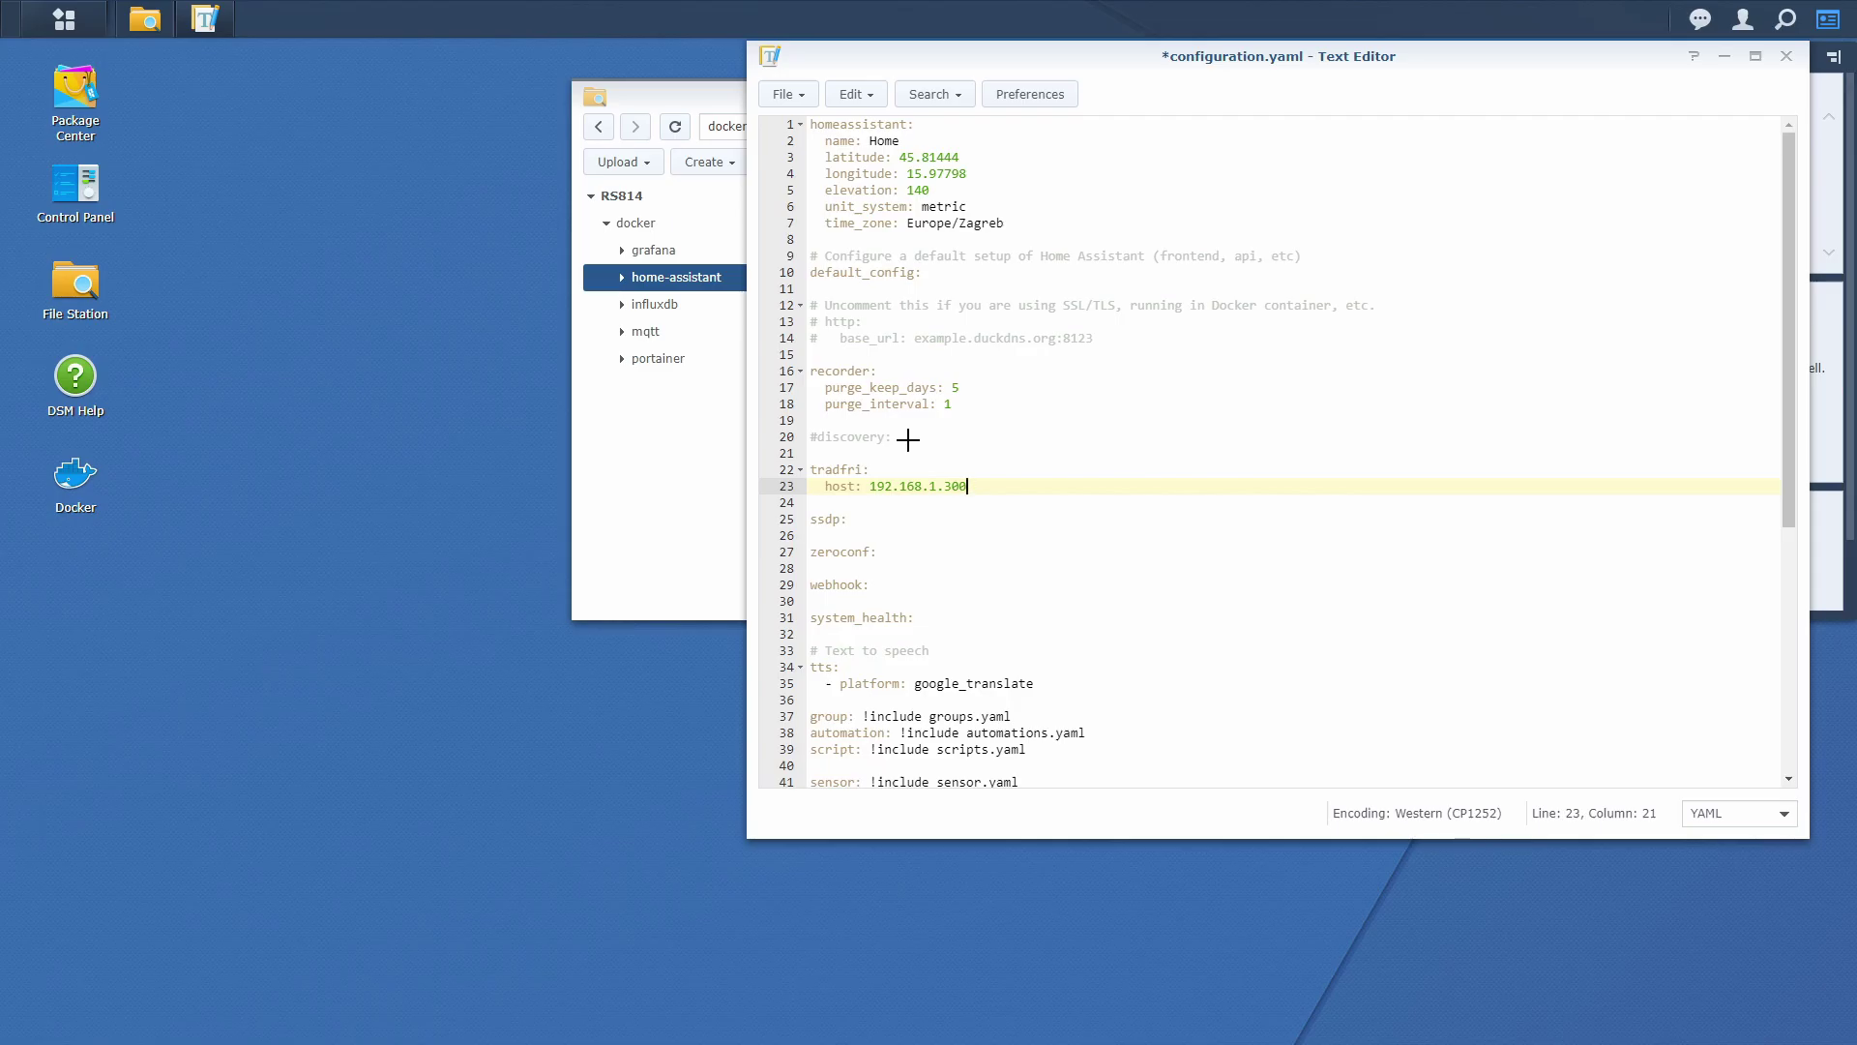
Delete the tradfri lines, uncomment discovery:, and save configuration.yaml.
shift+click(907, 441)
key(shift+Right)
key(Delete)
key(Up)
key(Delete)
key(Down)
key(Delete)
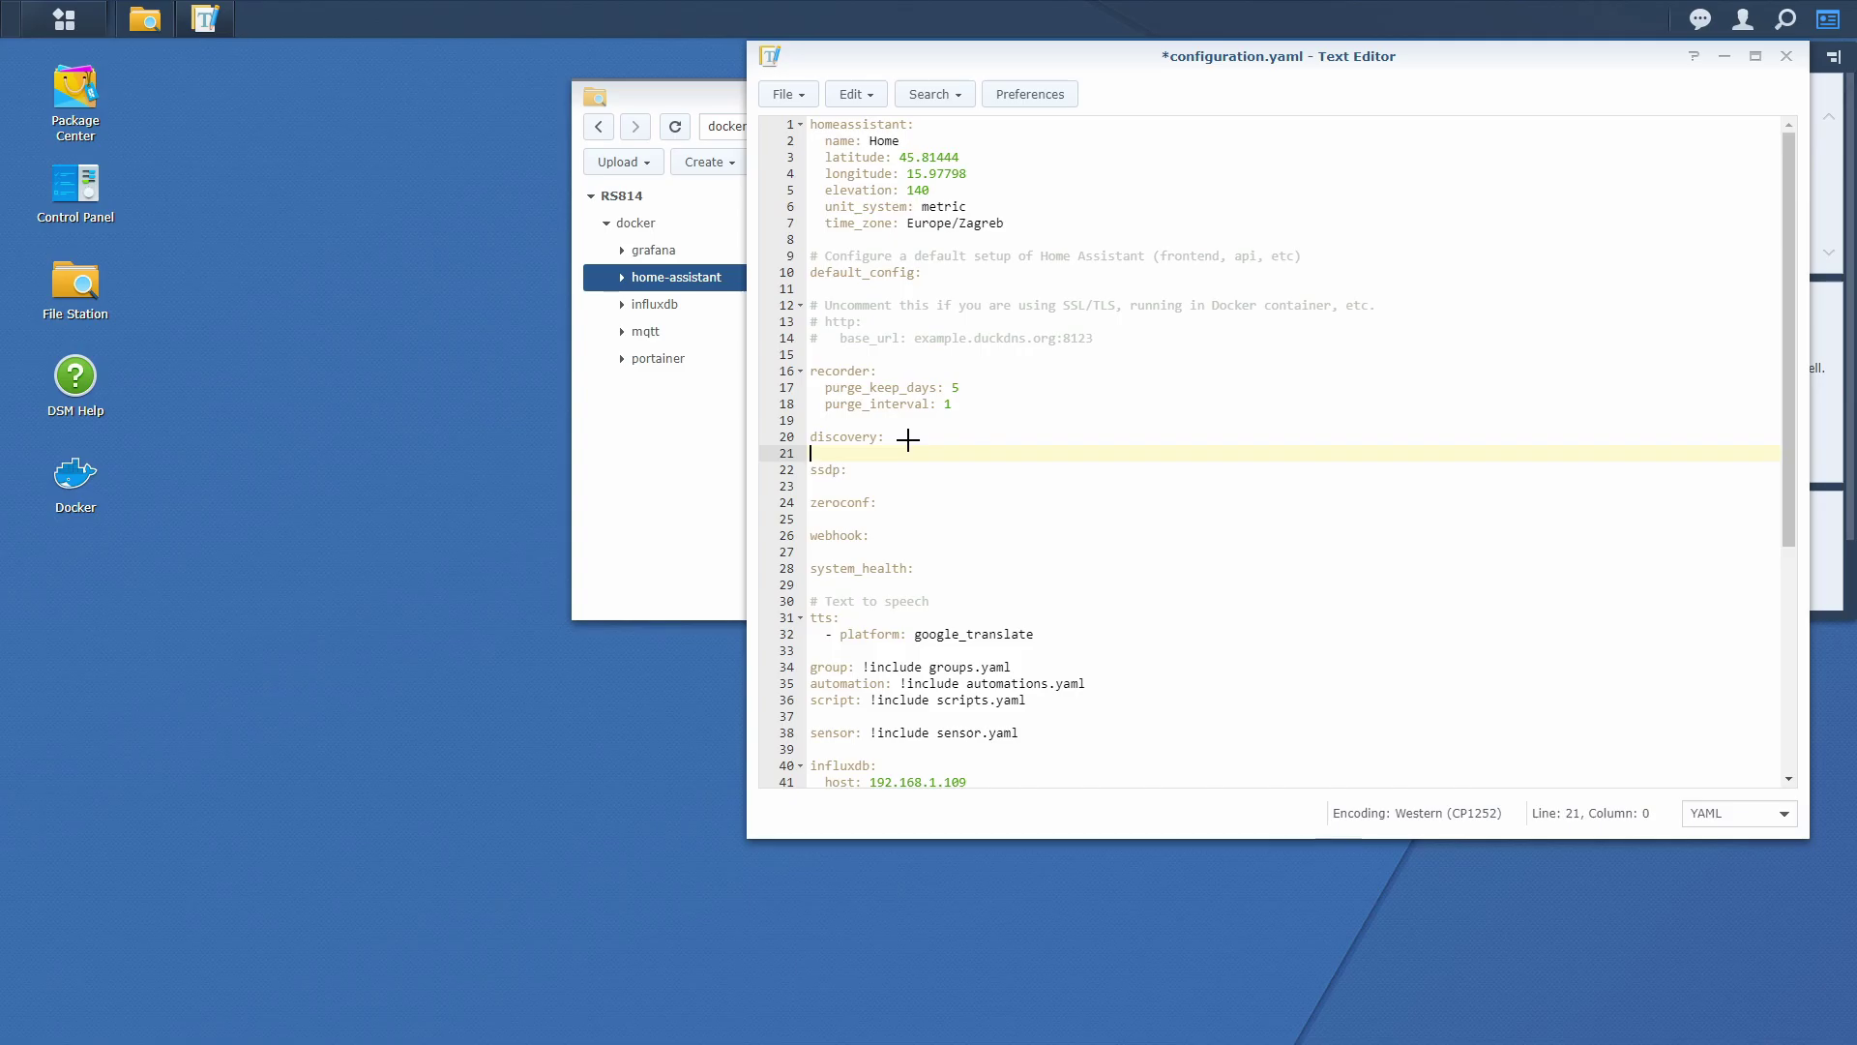
key(ctrl+s)
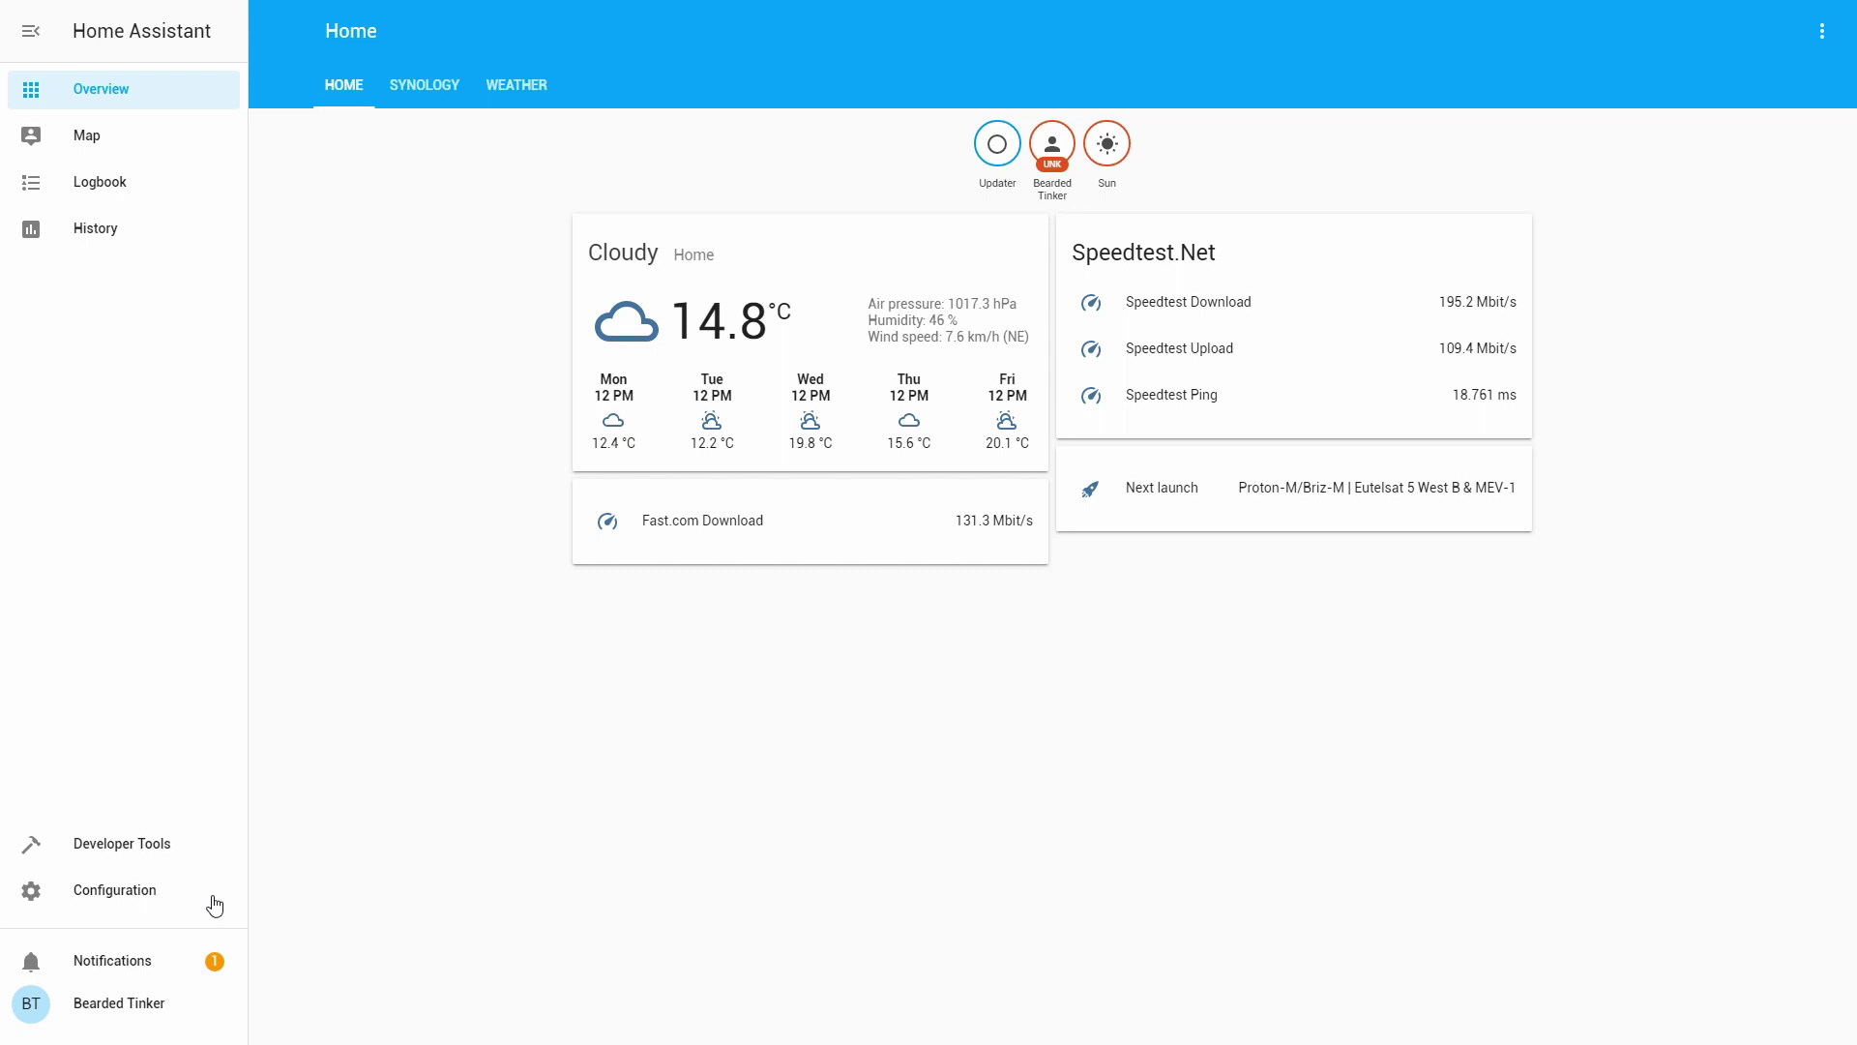
Go to Configuration > Integrations to find the discovered IKEA TRÅDFRI gateway.
click(167, 903)
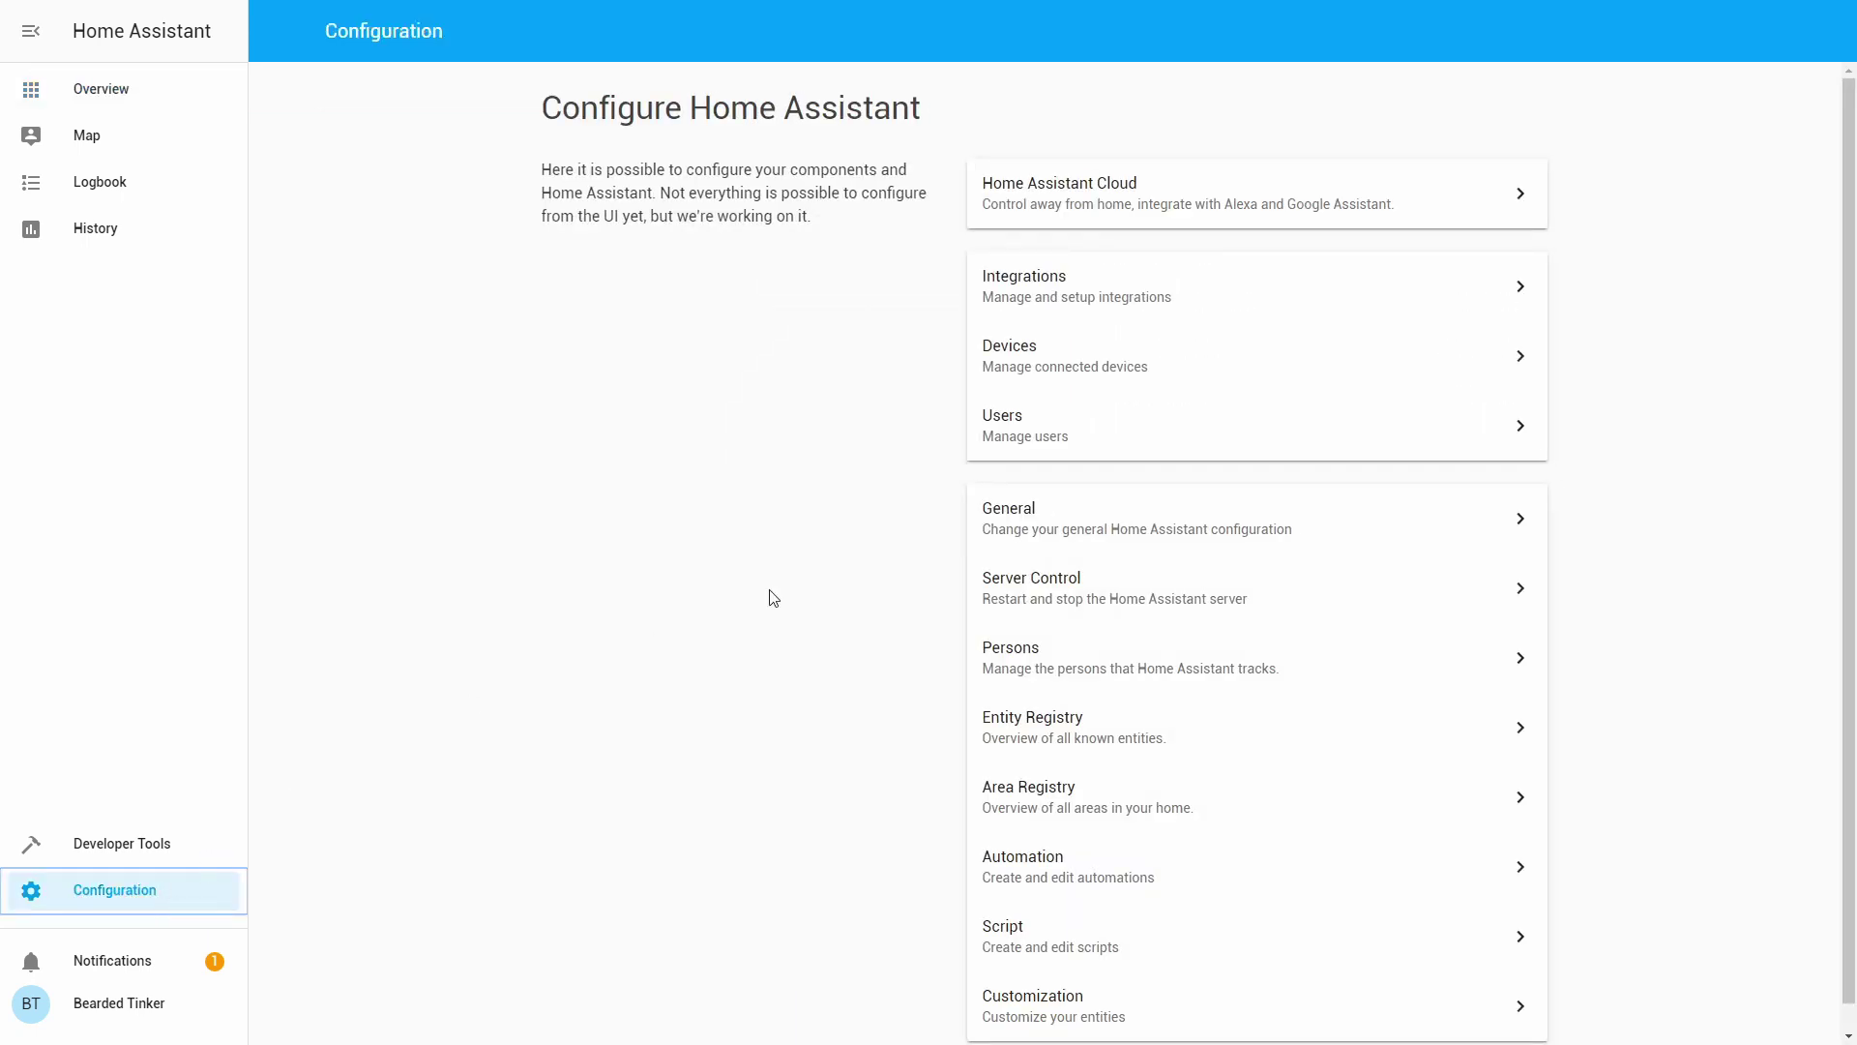
click(1075, 302)
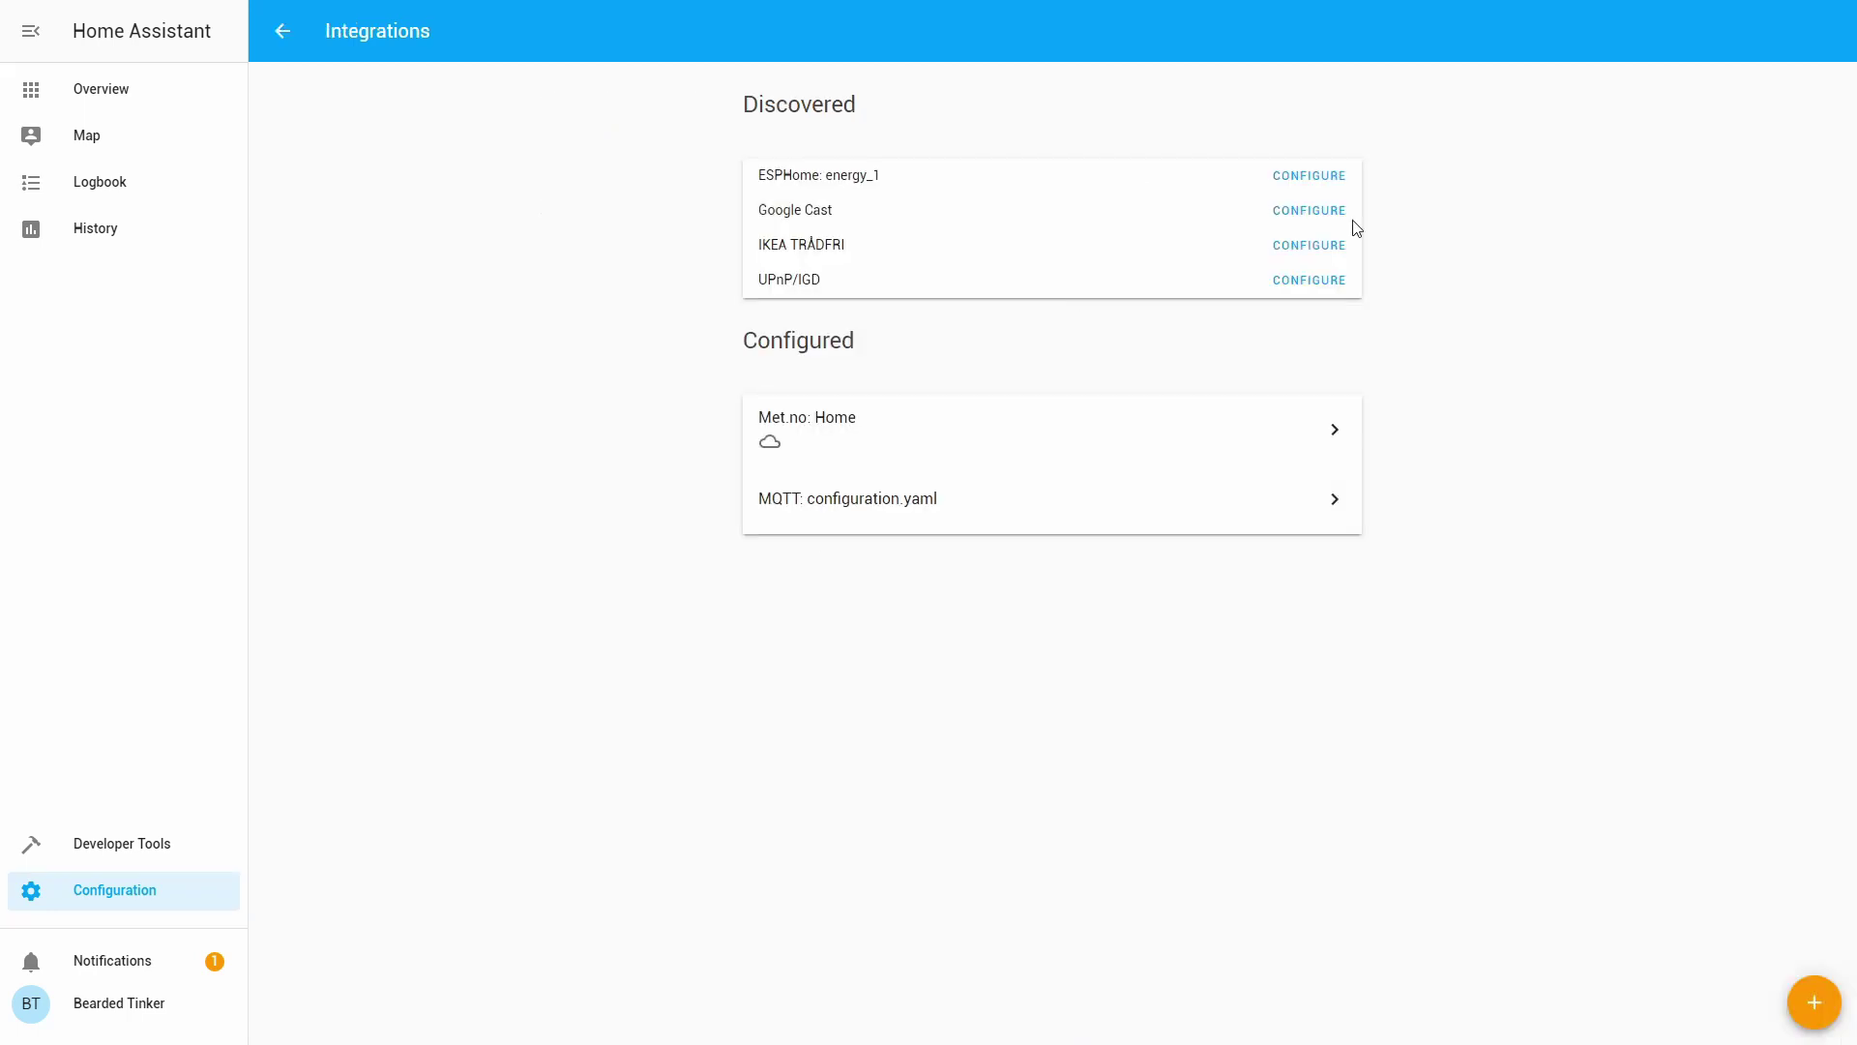
Start configuring the discovered IKEA TRÅDFRI gateway and enter its security code.
click(1307, 255)
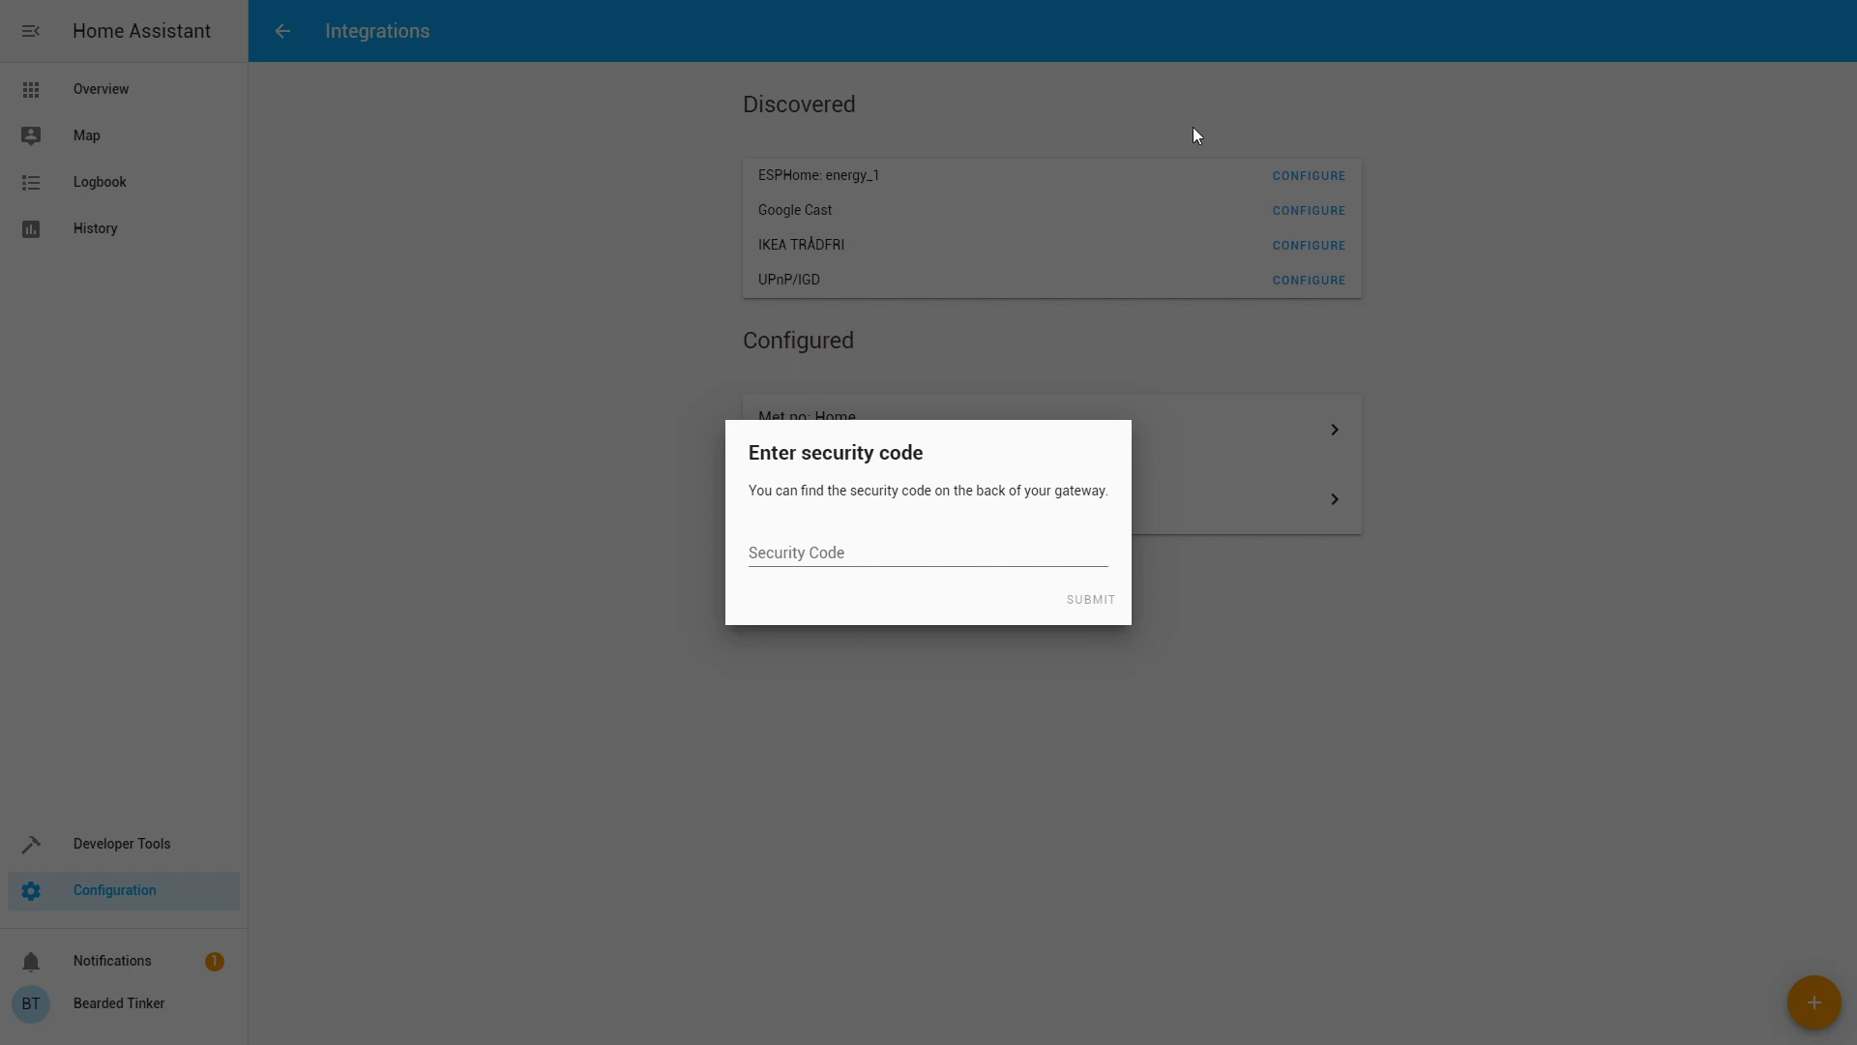
click(991, 539)
key(ctrl+v)
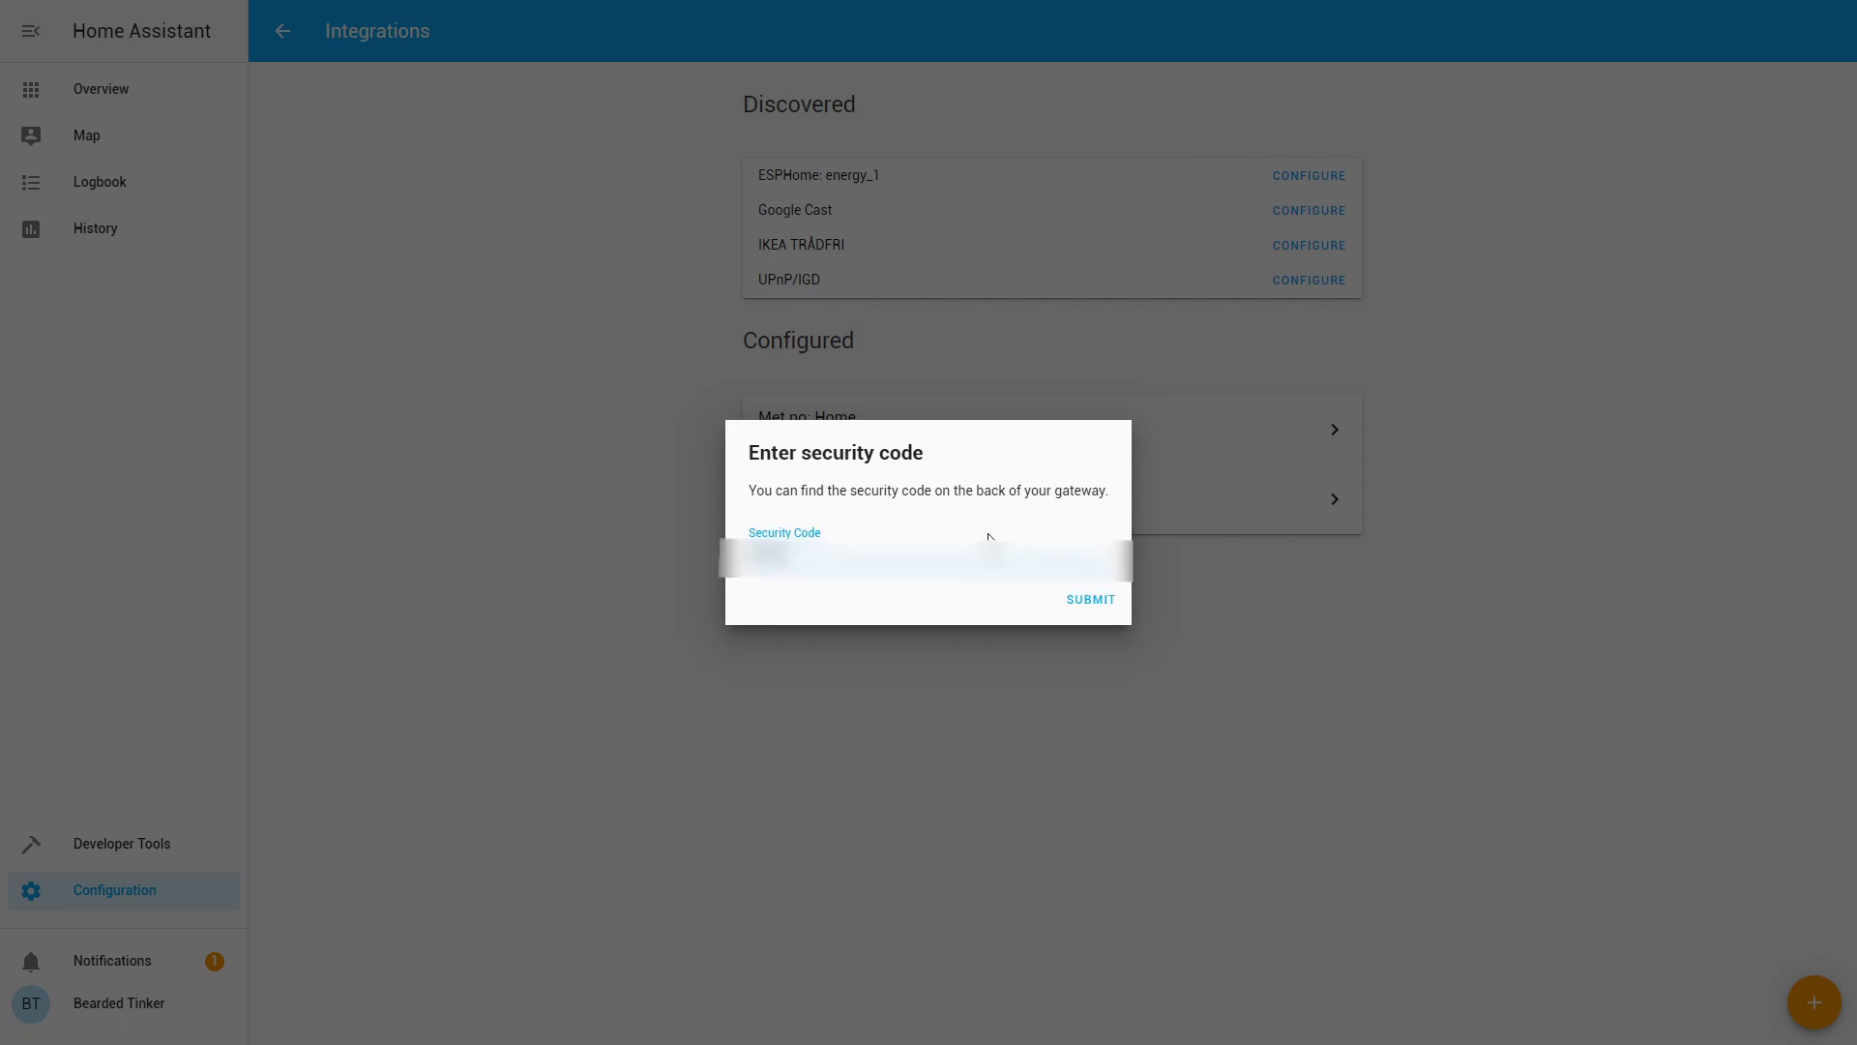
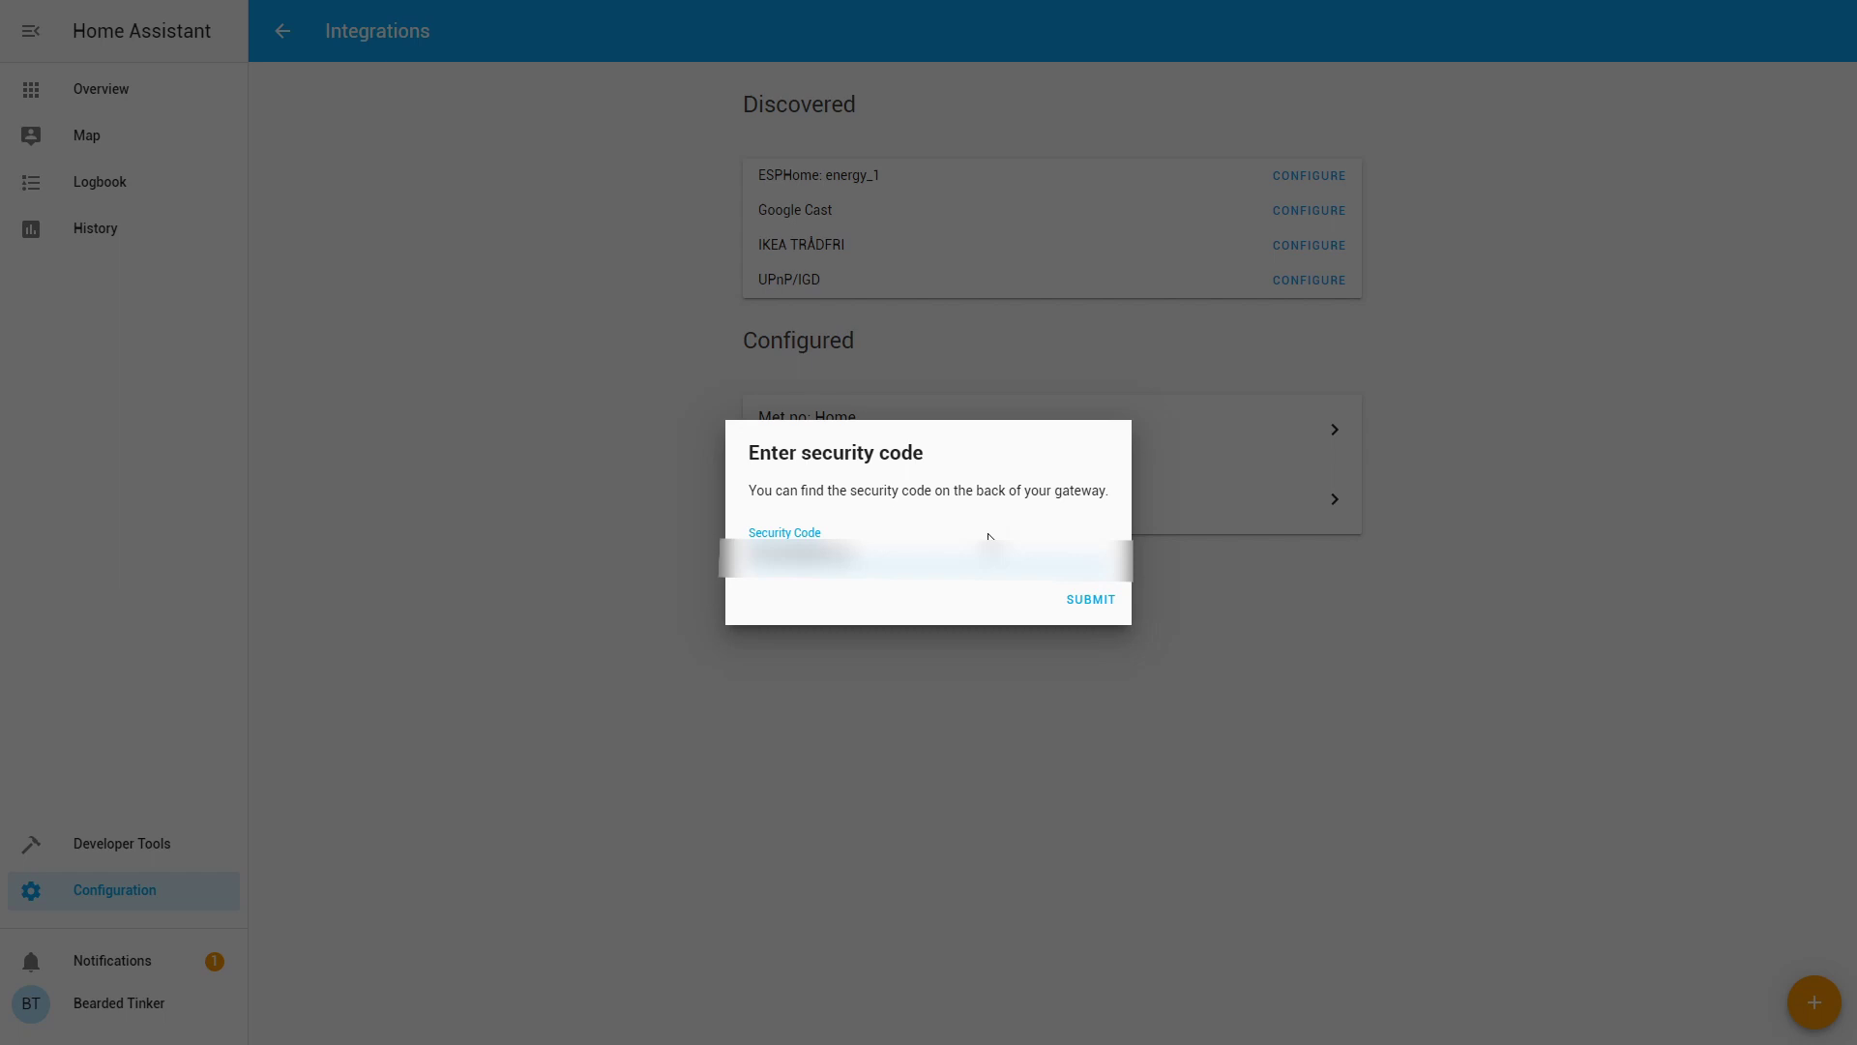
Submit the code, assign the TRÅDFRI gateway at 192.168.1.106 to Living Room, and finish.
click(1089, 599)
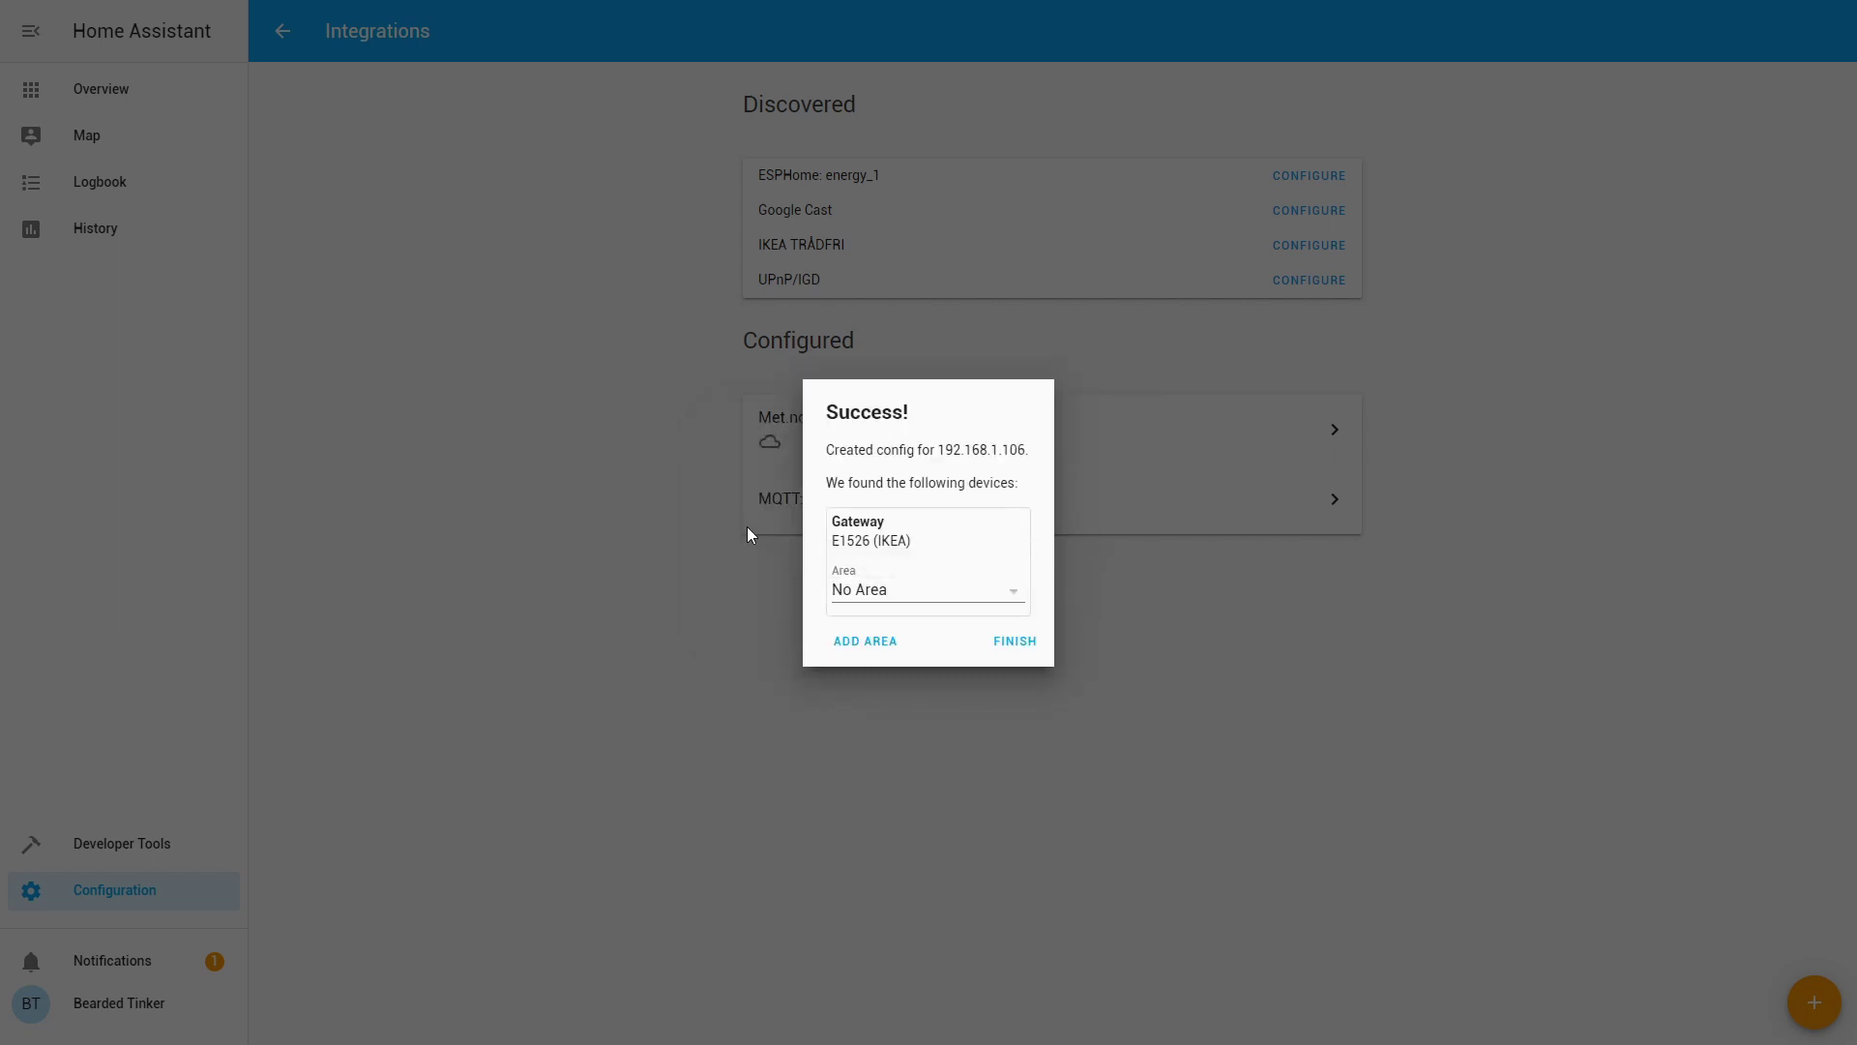
click(890, 587)
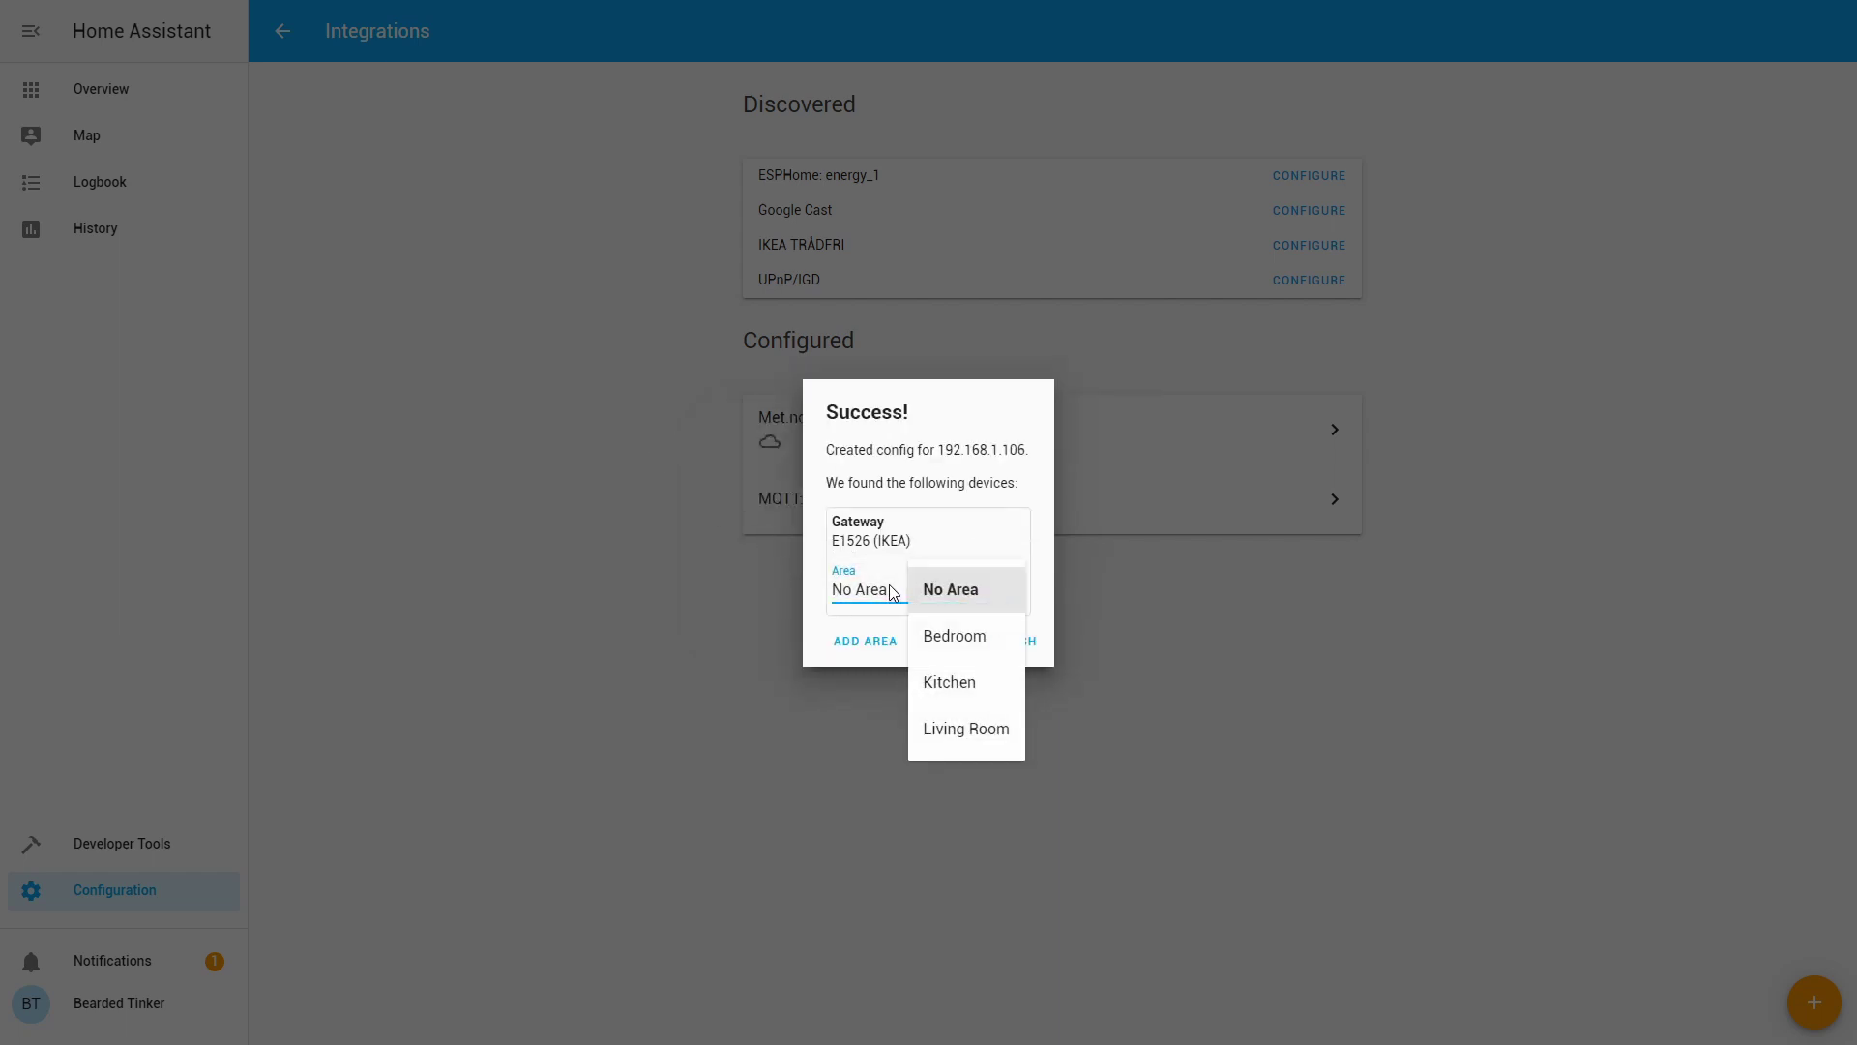
click(968, 732)
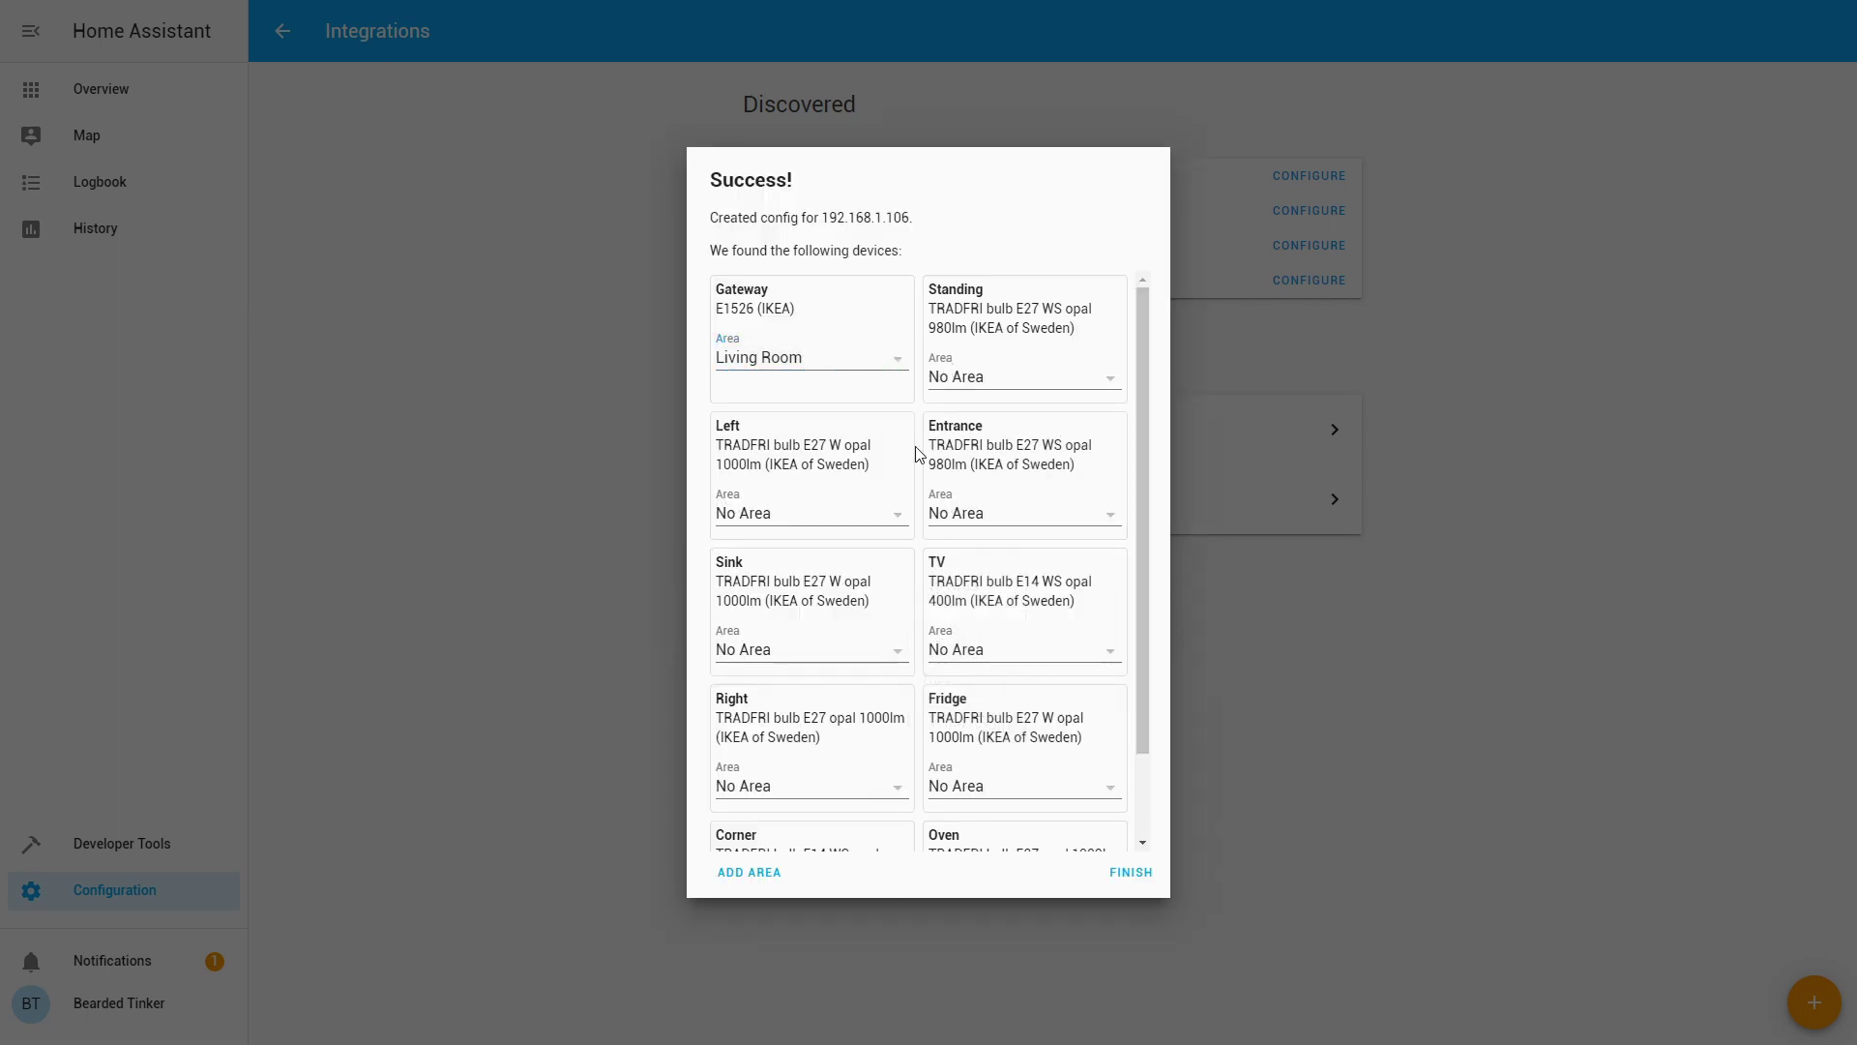
scroll(917, 455, down, 3)
scroll(916, 454, up, 3)
scroll(918, 448, down, 1)
scroll(918, 448, down, 1)
scroll(918, 449, up, 2)
scroll(917, 451, down, 2)
scroll(917, 453, up, 2)
click(1151, 885)
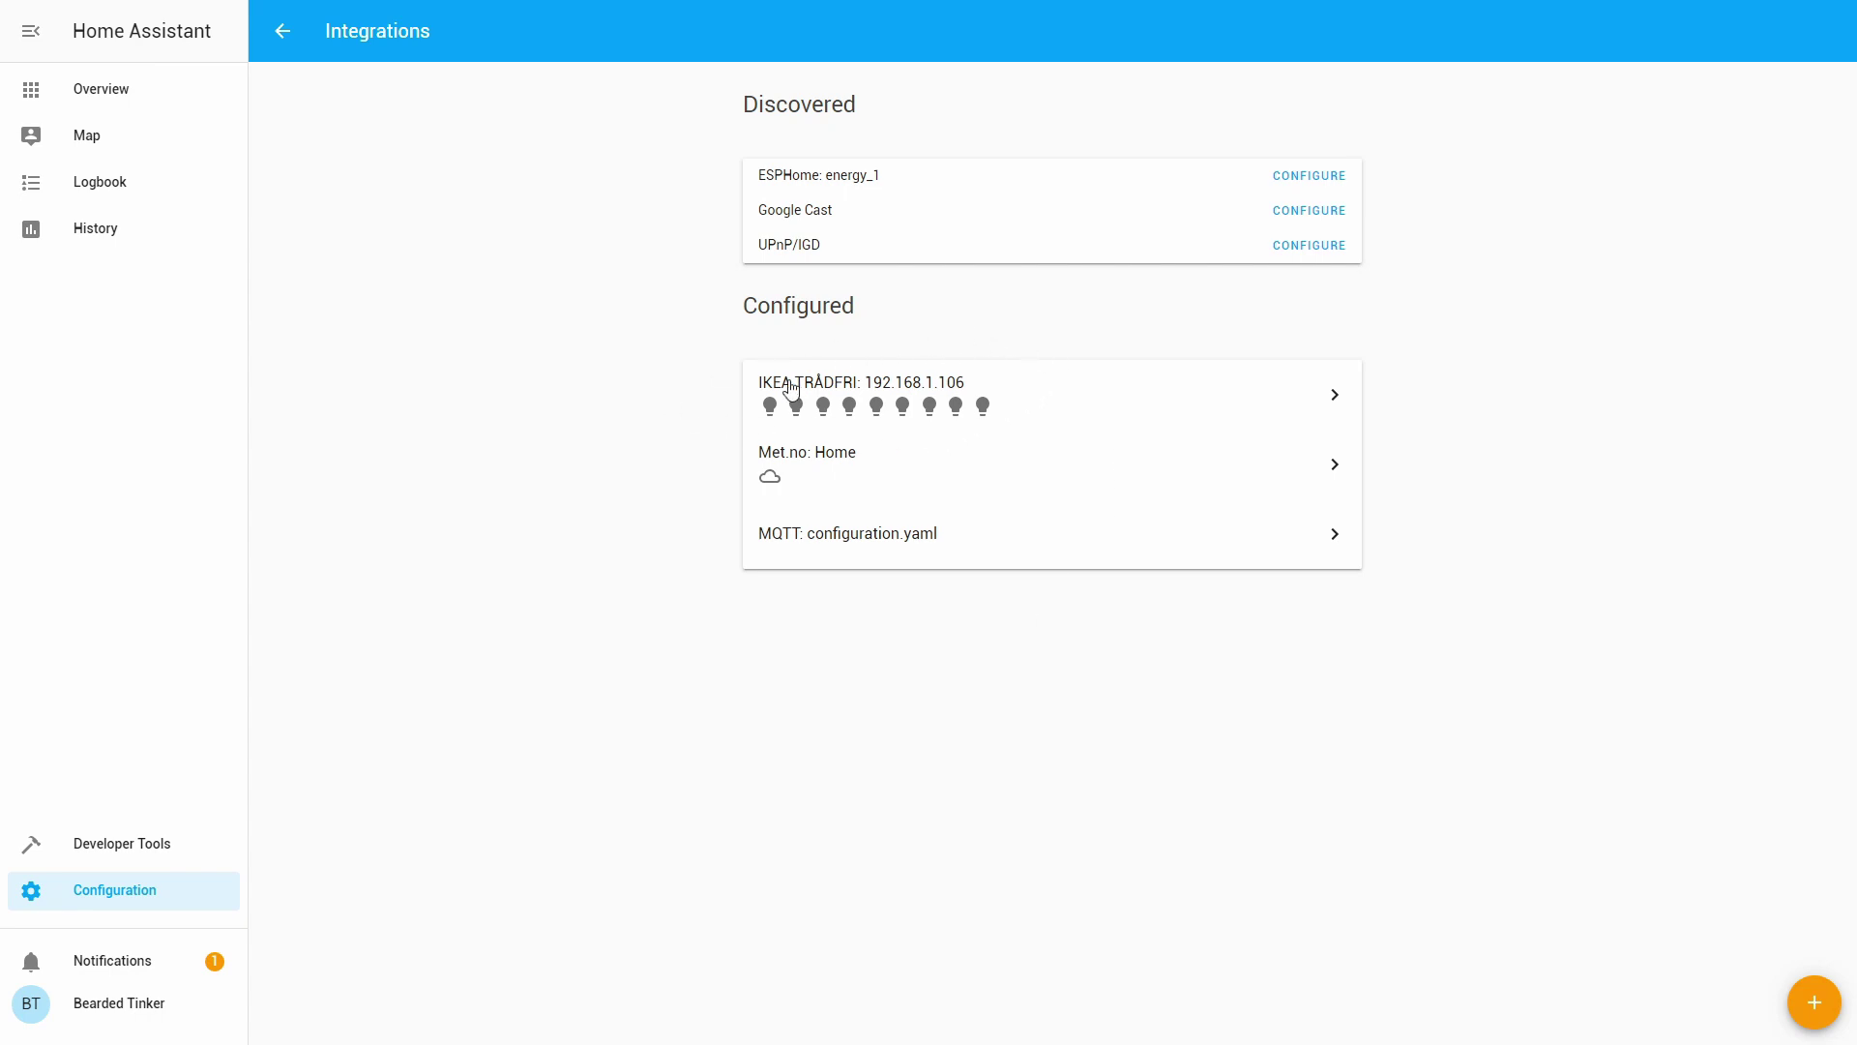
From the TRÅDFRI device list, switch the Entrance light on, then off again.
click(891, 402)
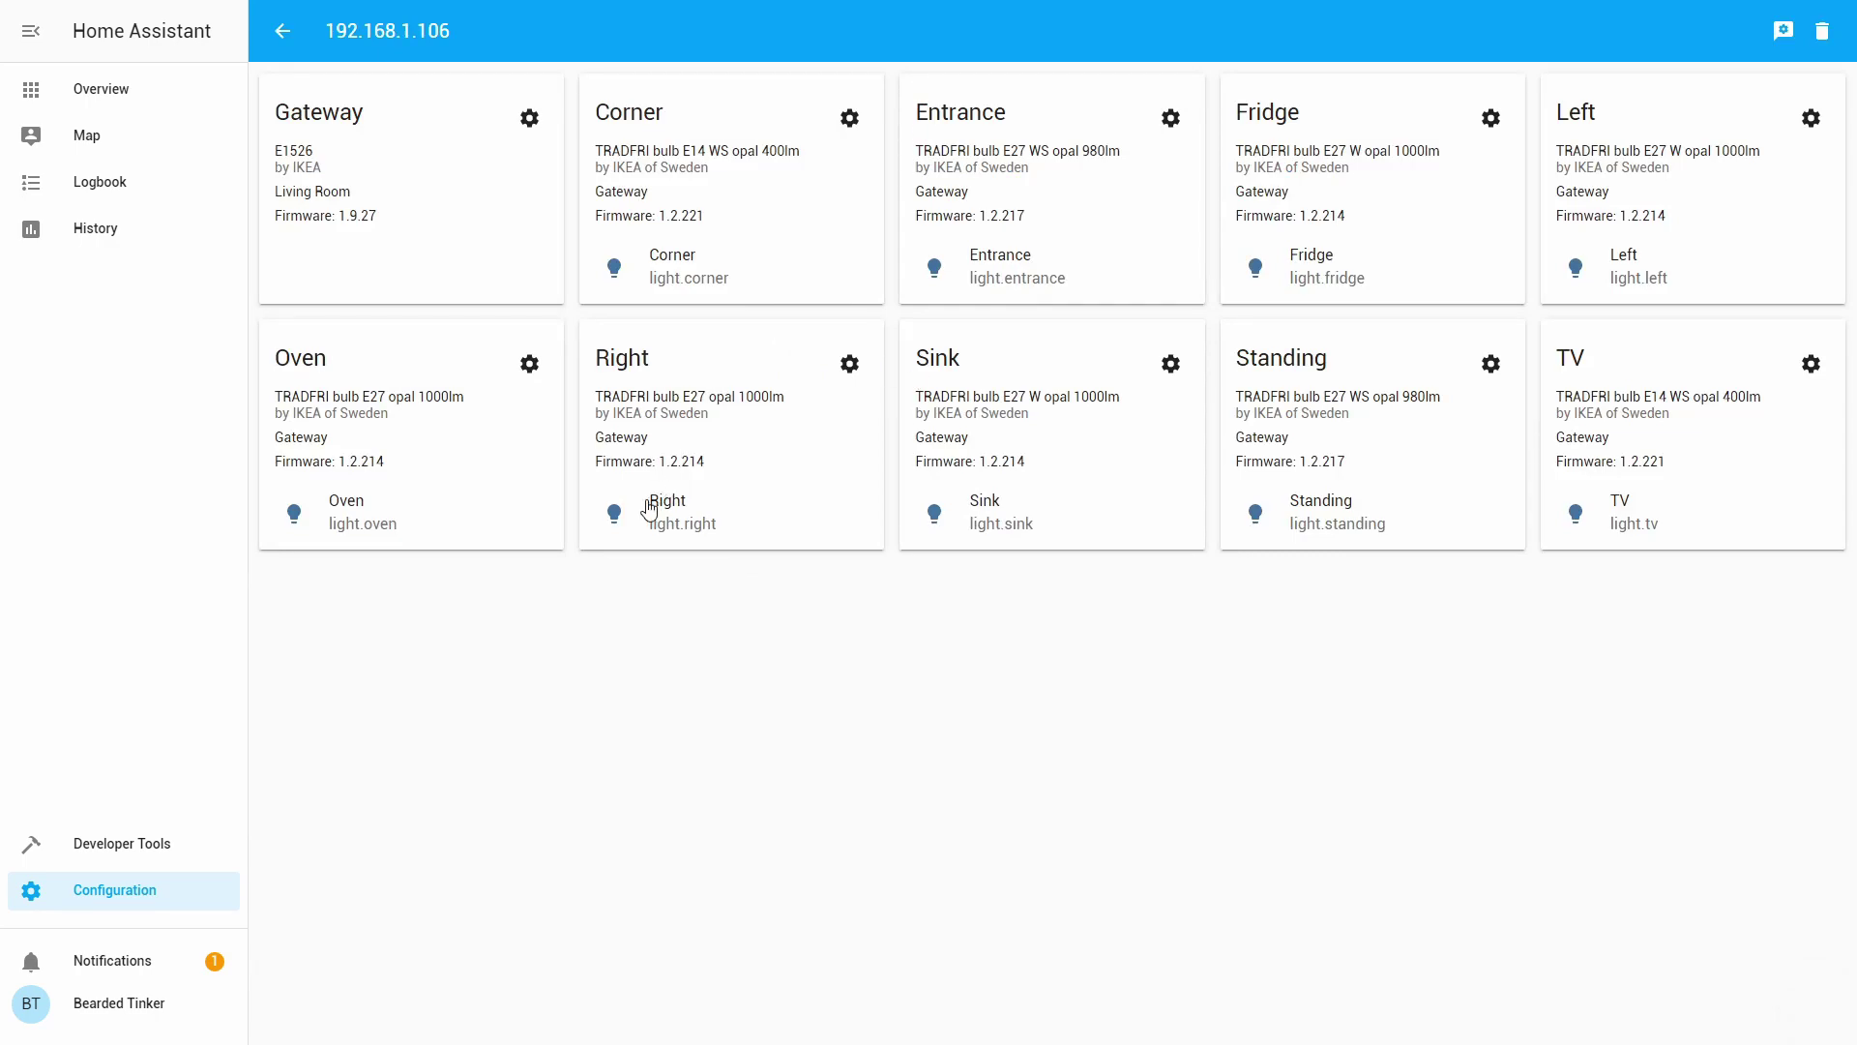
click(924, 282)
click(1073, 470)
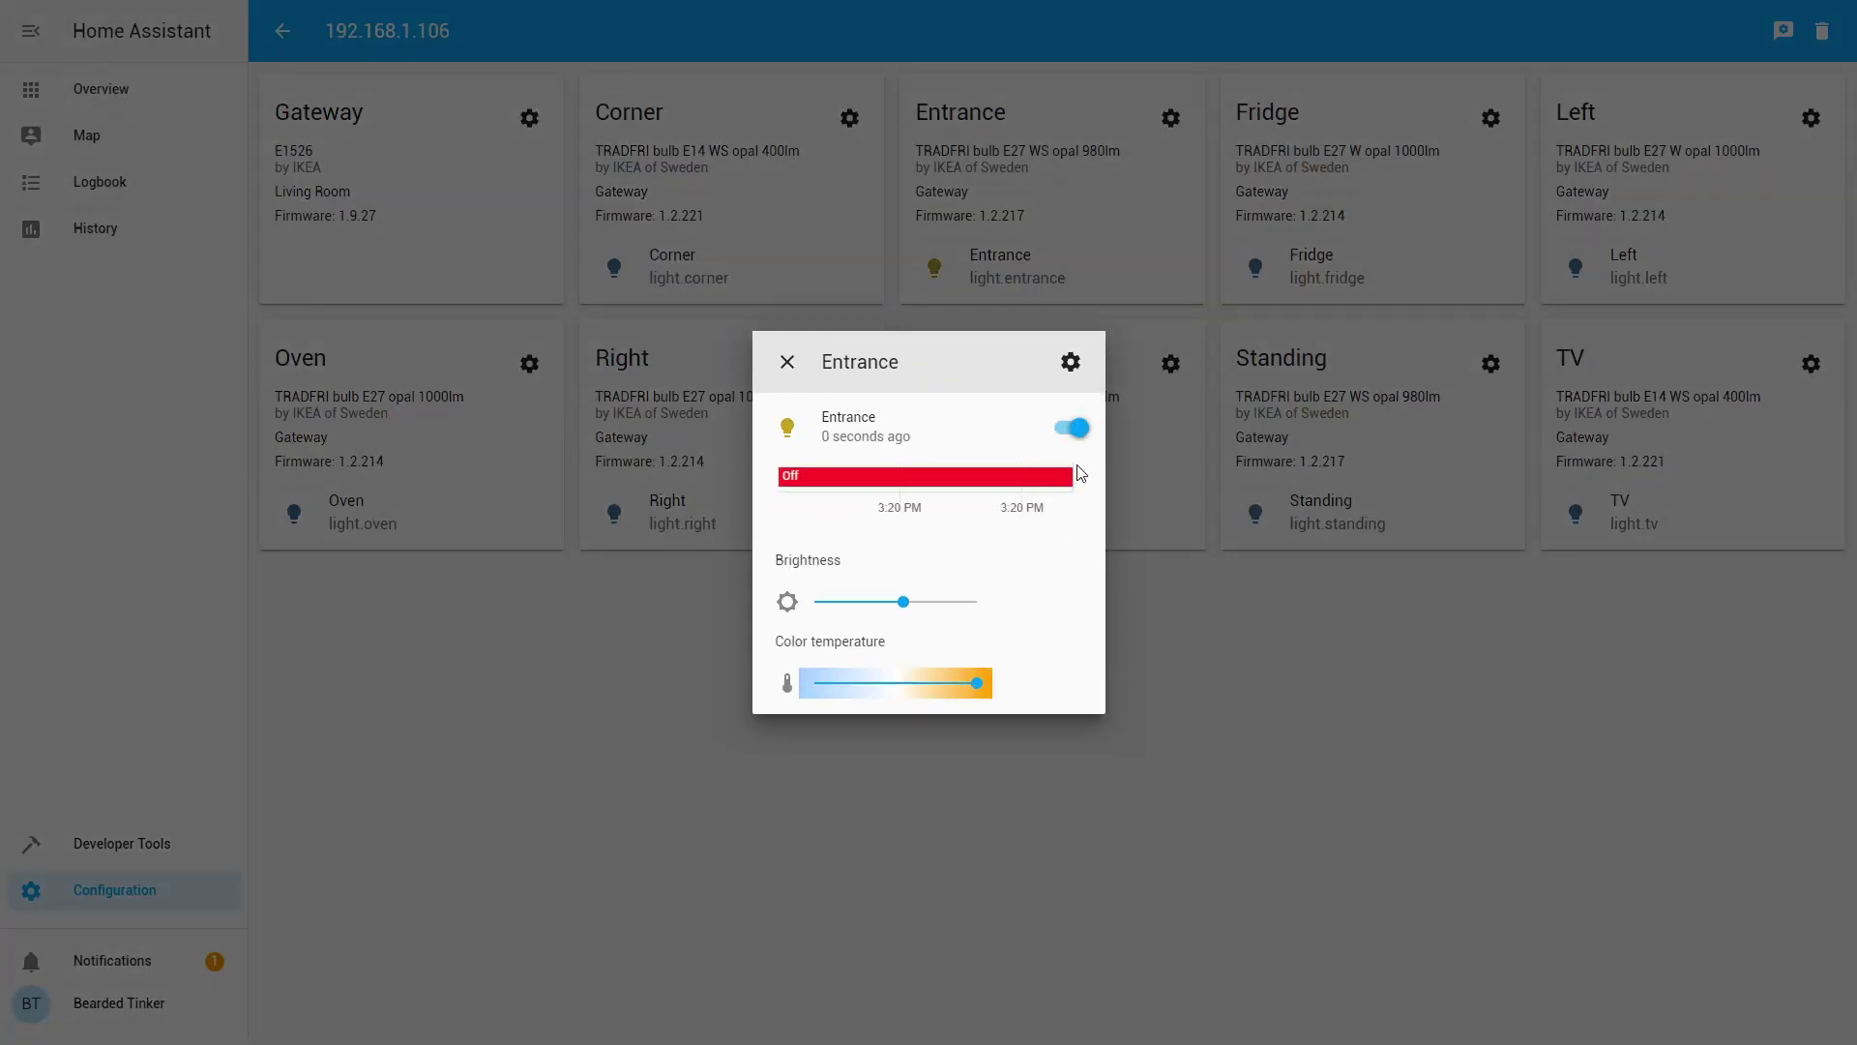
click(1074, 431)
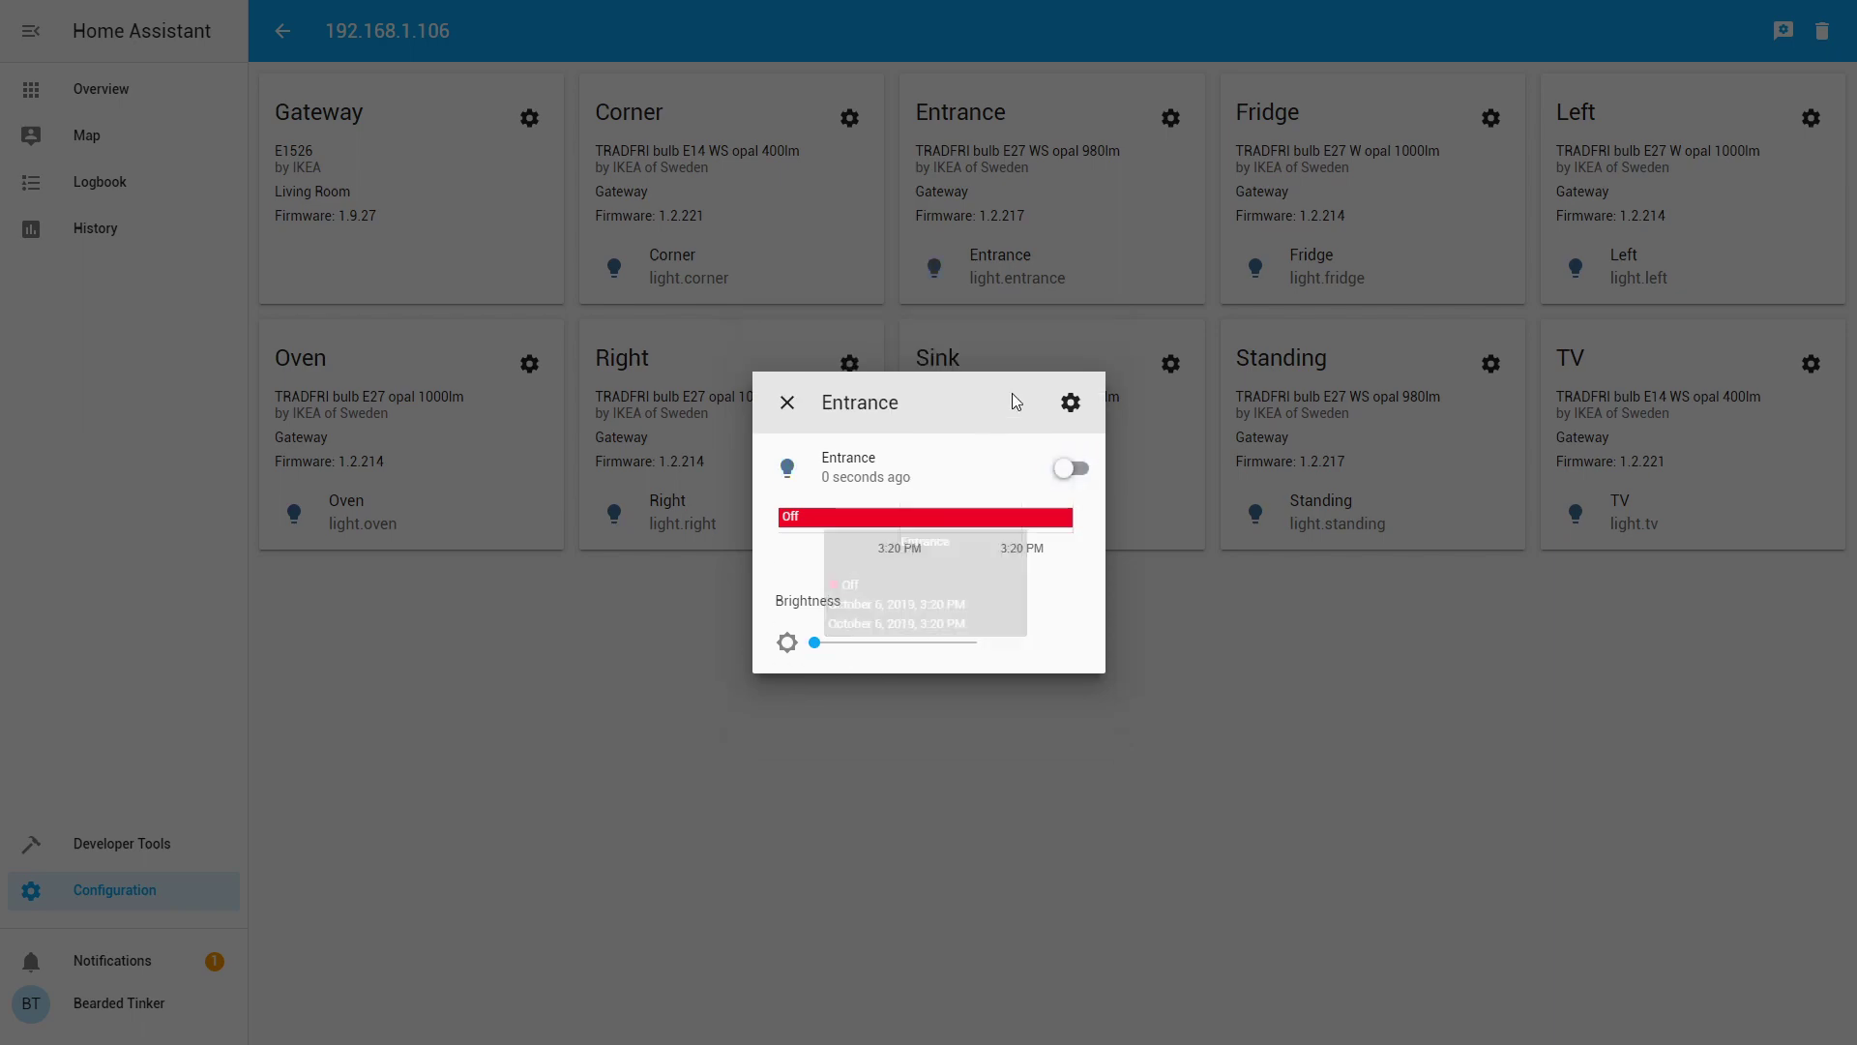
click(787, 402)
key(alt+Left)
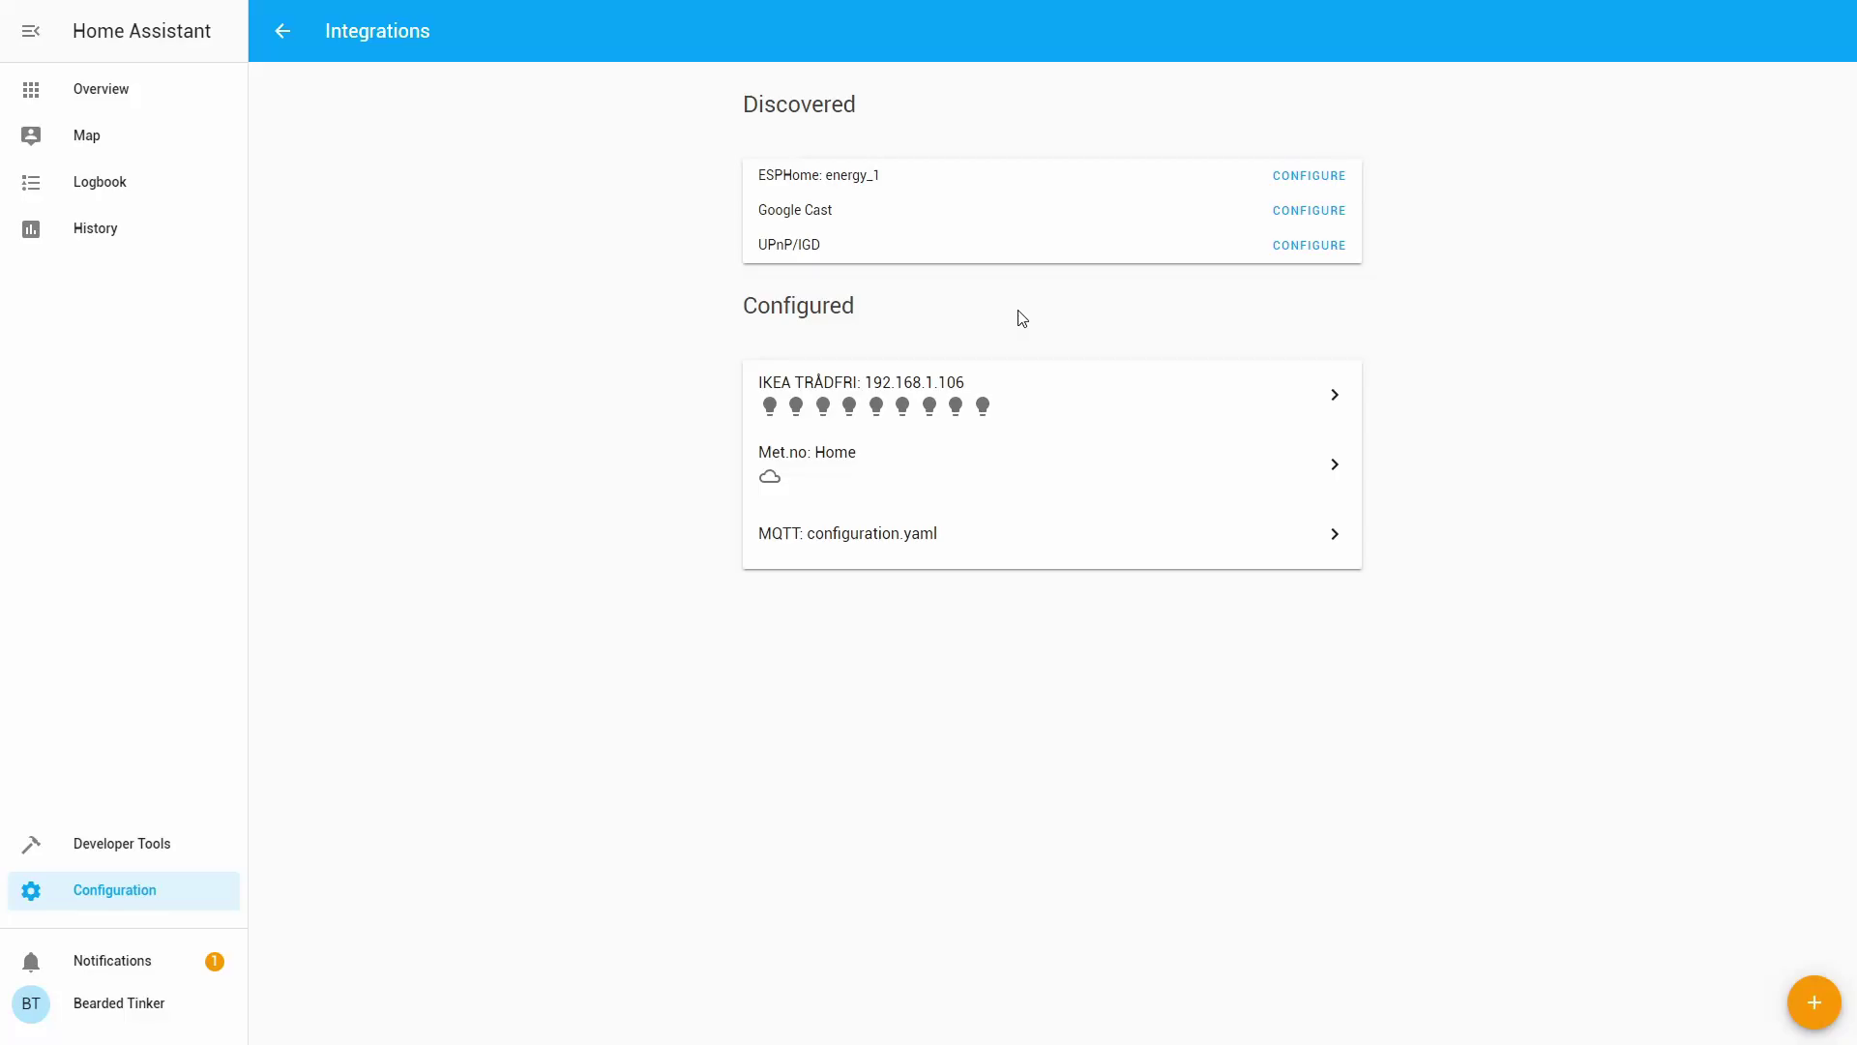